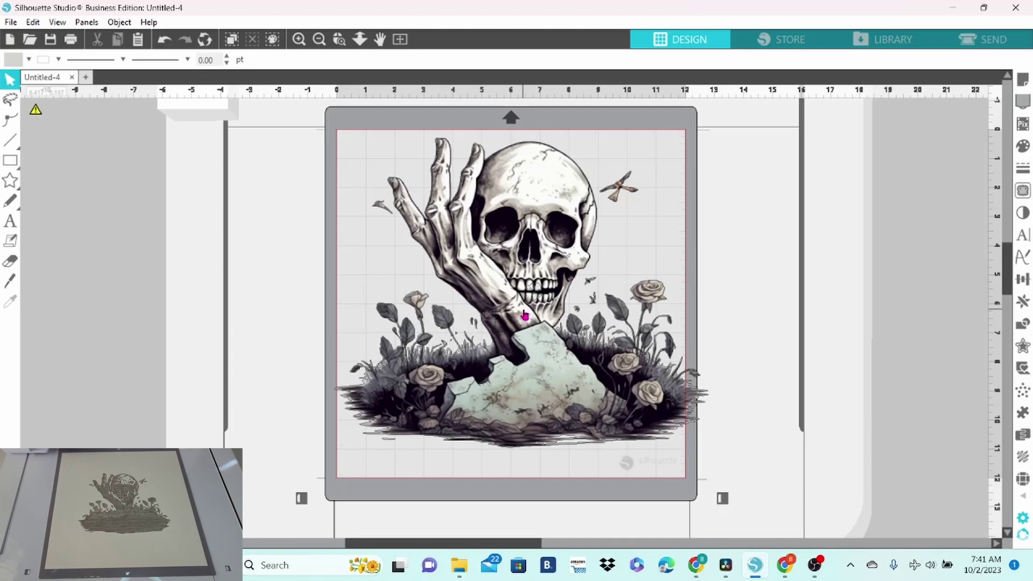
Select the Rectangle tool in the left toolbar to show its shape options
{"action": "left_click", "coordinate": [21, 171]}
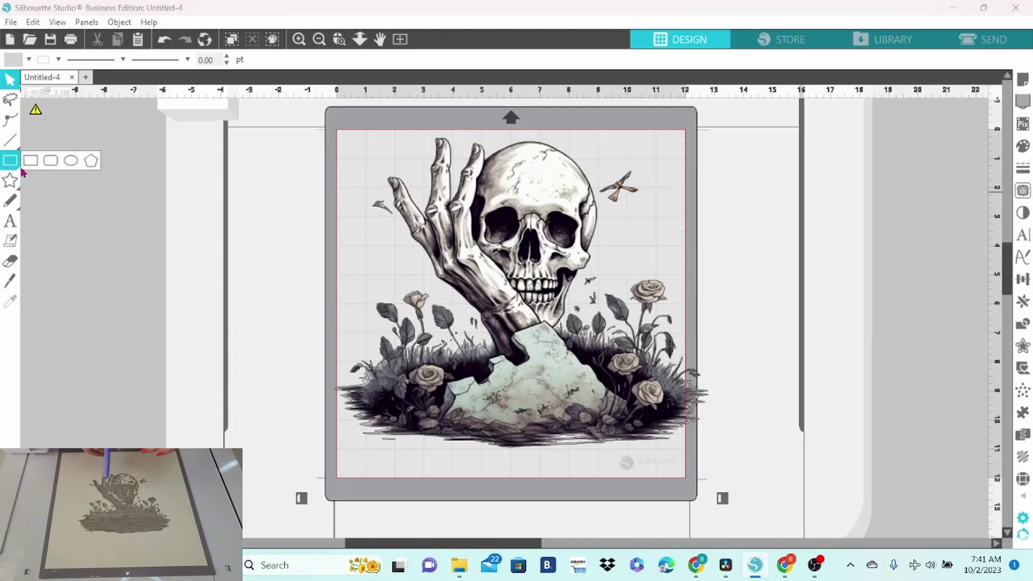
Draw a plain rectangle beside the mat and set its width to 8 inches
{"action": "left_click", "coordinate": [31, 160]}
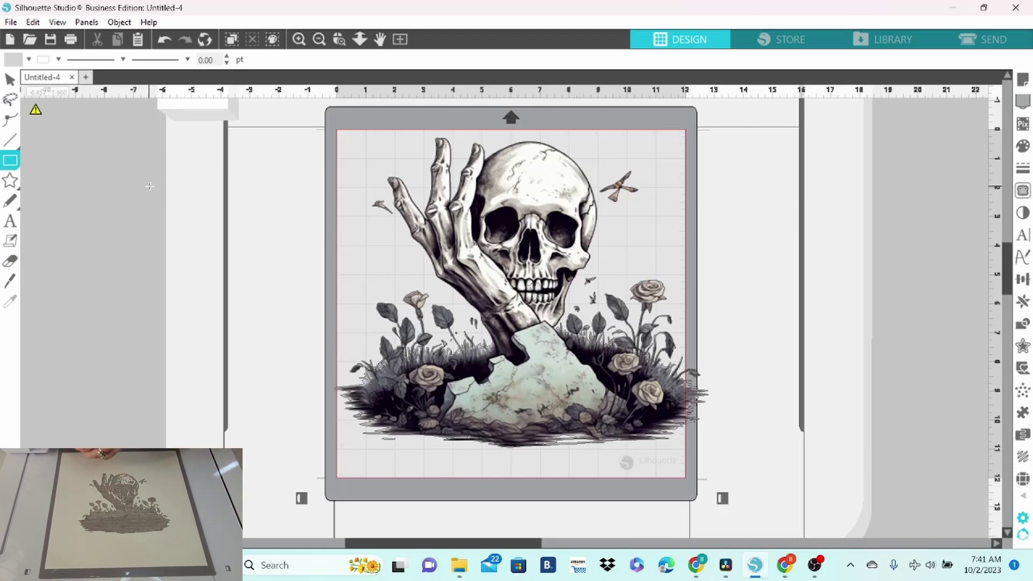
{"action": "left_click_drag", "start_coordinate": [150, 186], "coordinate": [308, 331]}
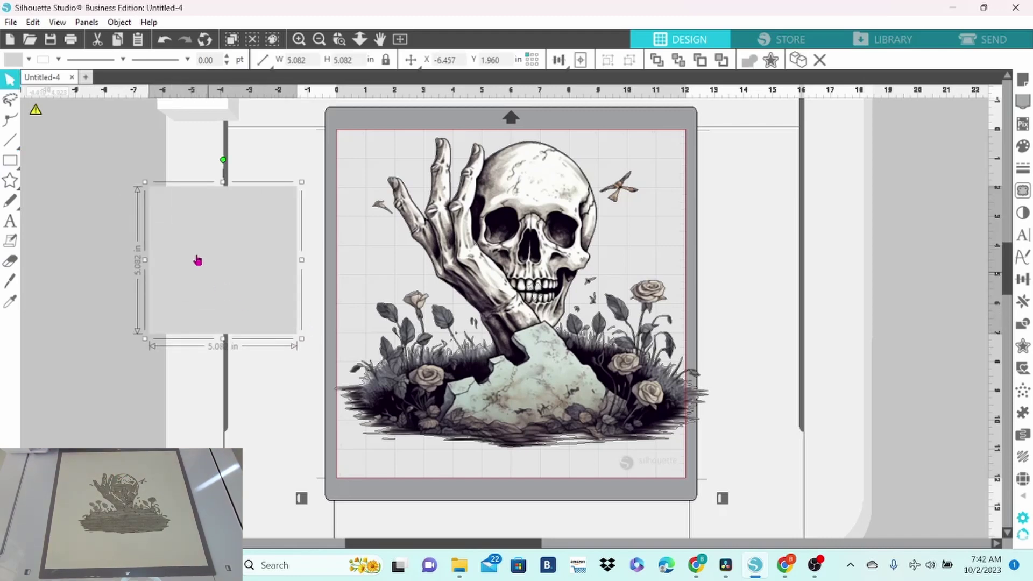
{"action": "double_click", "coordinate": [301, 60]}
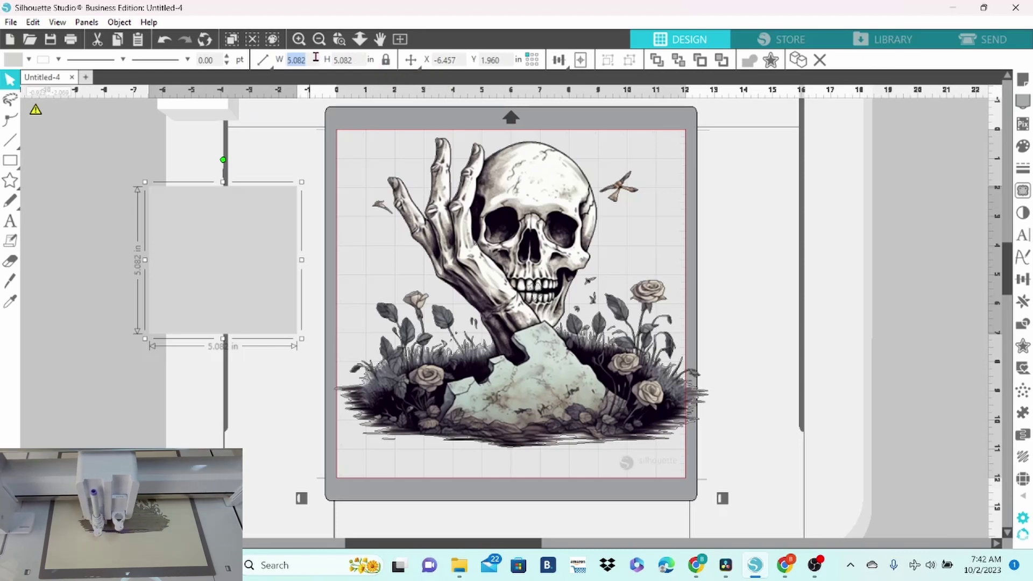
{"action": "type", "text": "8"}
{"action": "key", "text": "Return"}
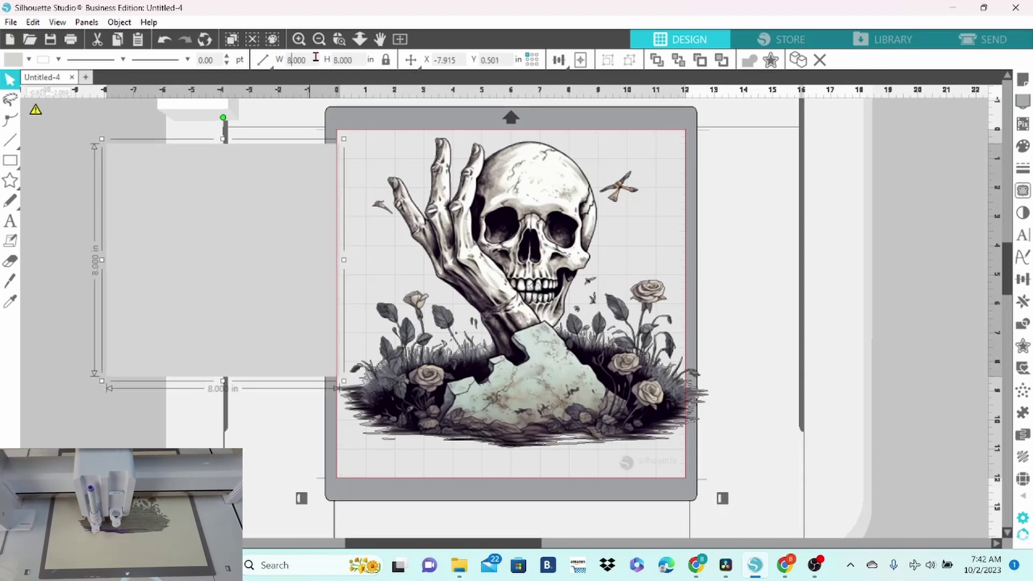
Fill the square blue, centre it on the mat, and send it behind the skull image
{"action": "left_click", "coordinate": [28, 62]}
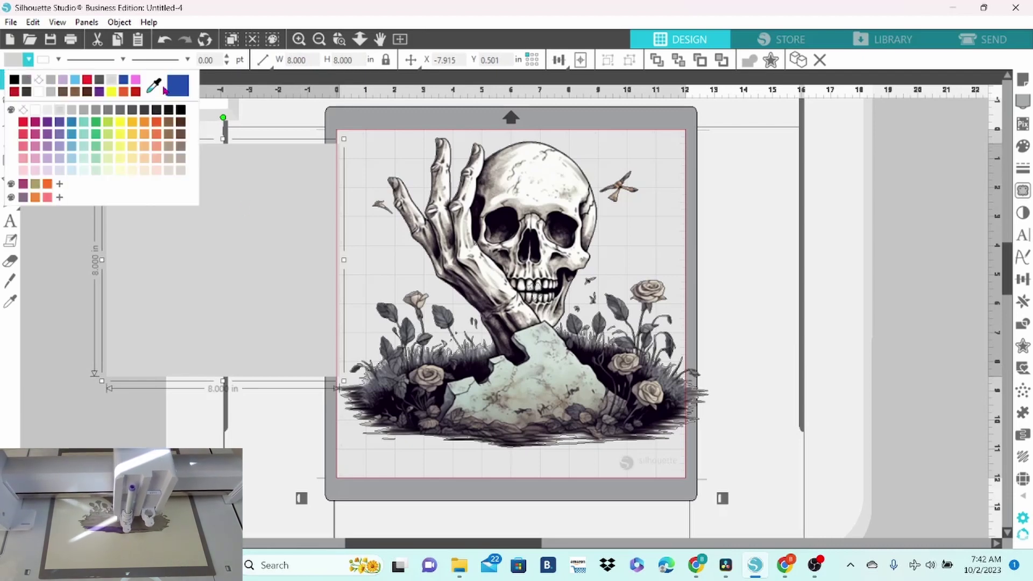
{"action": "left_click", "coordinate": [176, 89]}
{"action": "left_click_drag", "start_coordinate": [263, 240], "coordinate": [561, 269]}
{"action": "right_click", "coordinate": [561, 269]}
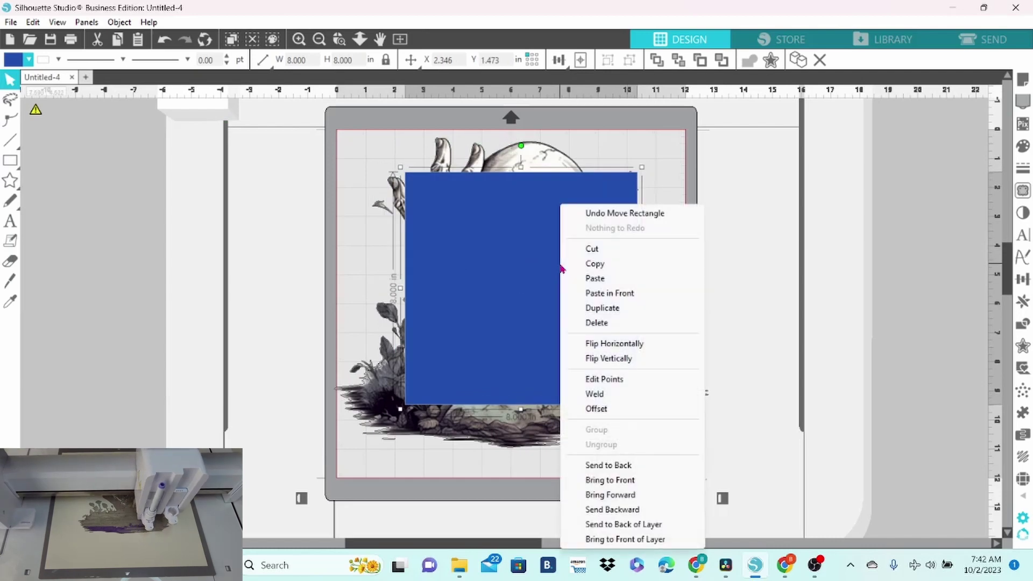
{"action": "left_click", "coordinate": [611, 466]}
Shrink the skull image to about 7.5 in, centre it, and park the square left of the mat
{"action": "left_click", "coordinate": [699, 447]}
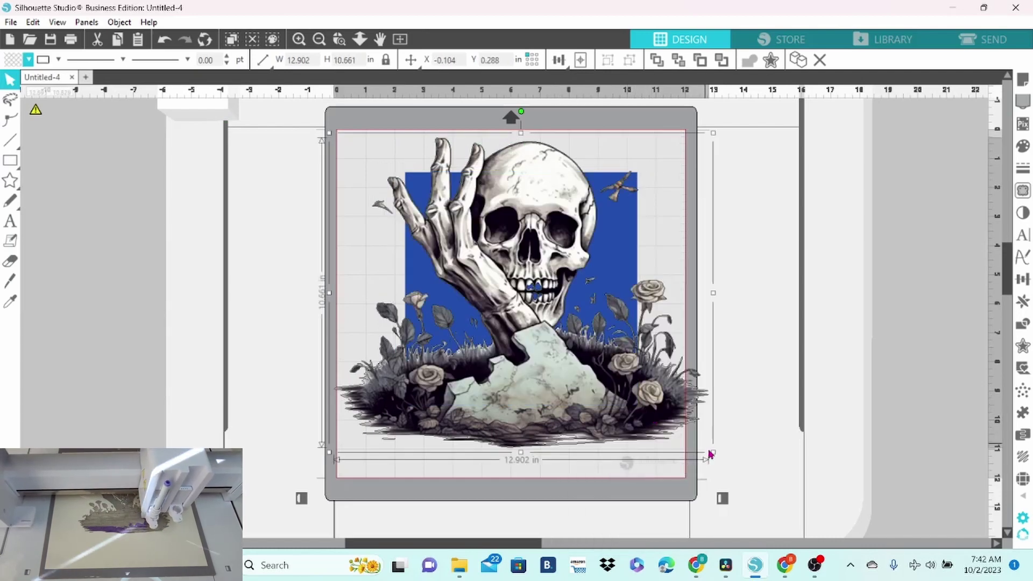
{"action": "left_click_drag", "start_coordinate": [692, 439], "coordinate": [582, 371]}
{"action": "left_click_drag", "start_coordinate": [482, 285], "coordinate": [561, 333]}
{"action": "left_click_drag", "start_coordinate": [670, 401], "coordinate": [633, 386]}
{"action": "left_click_drag", "start_coordinate": [534, 347], "coordinate": [537, 351]}
{"action": "left_click_drag", "start_coordinate": [563, 401], "coordinate": [56, 324]}
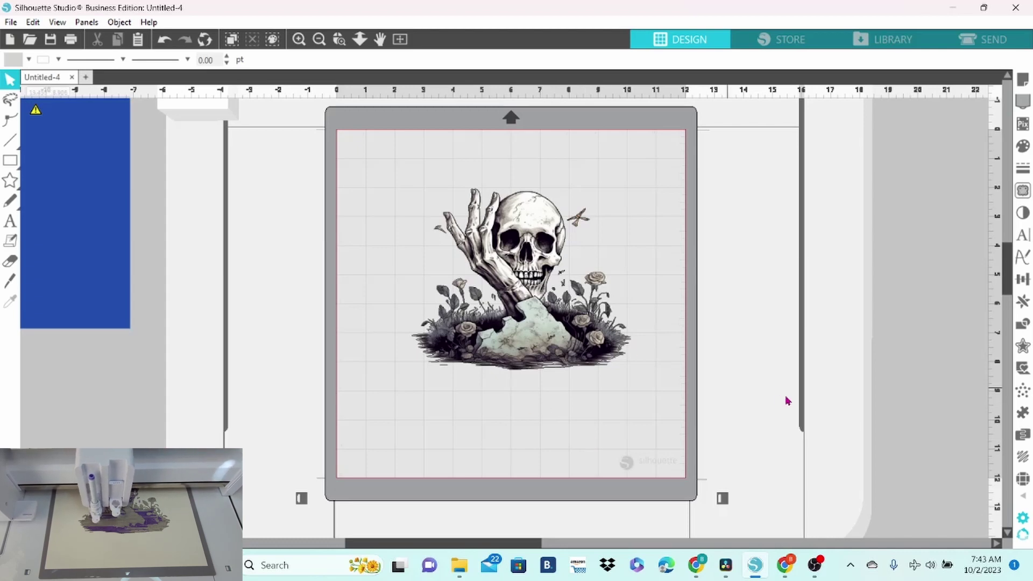
{"action": "left_click", "coordinate": [1023, 192]}
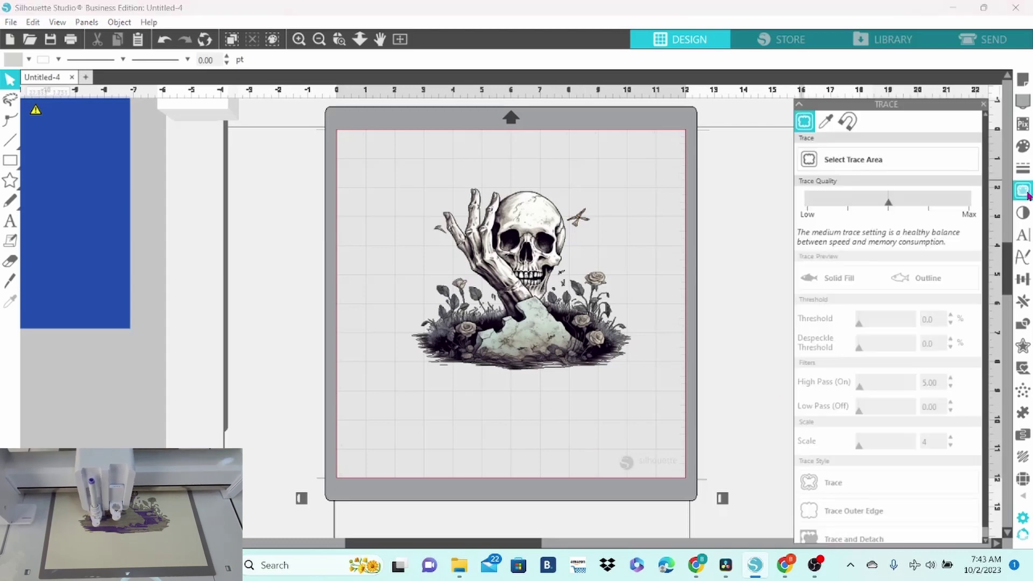
Trace the skull image at an 81% threshold
{"action": "left_click", "coordinate": [905, 162]}
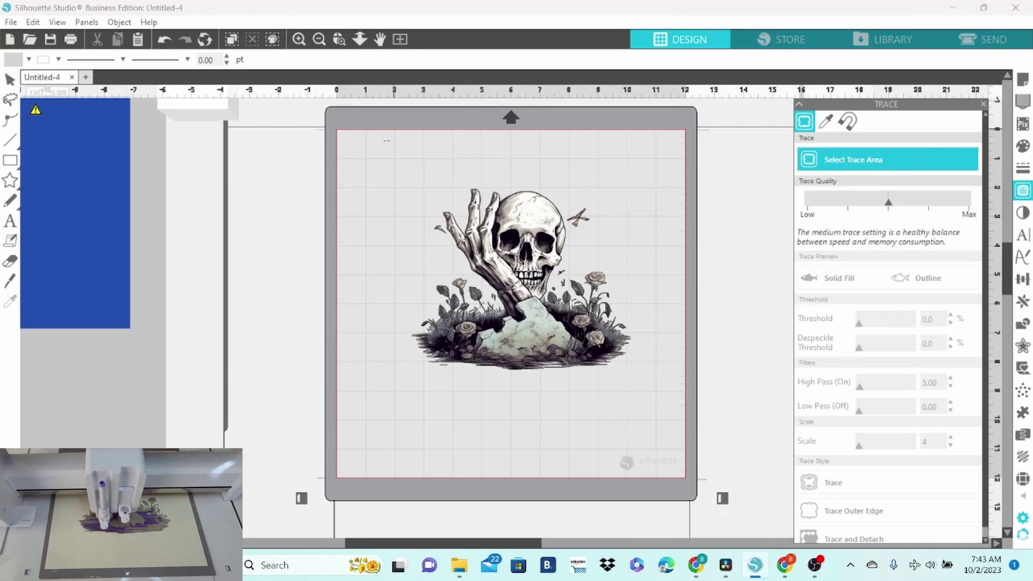
{"action": "mouse_move", "coordinate": [386, 140]}
{"action": "left_mouse_down"}
{"action": "mouse_move", "coordinate": [652, 362]}
{"action": "mouse_move", "coordinate": [657, 423]}
{"action": "mouse_move", "coordinate": [653, 399]}
{"action": "left_mouse_up"}
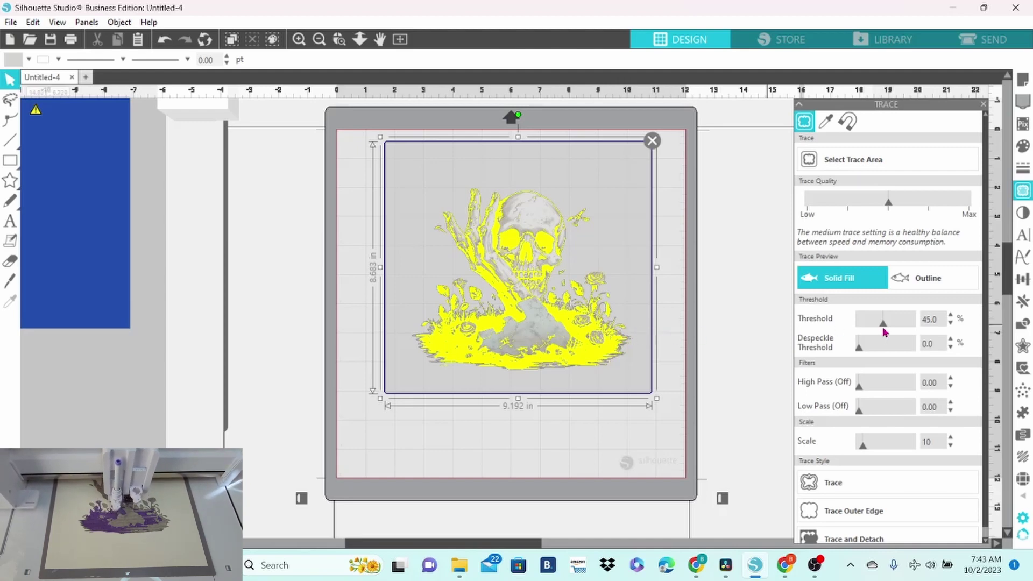
{"action": "left_click_drag", "start_coordinate": [885, 327], "coordinate": [905, 333]}
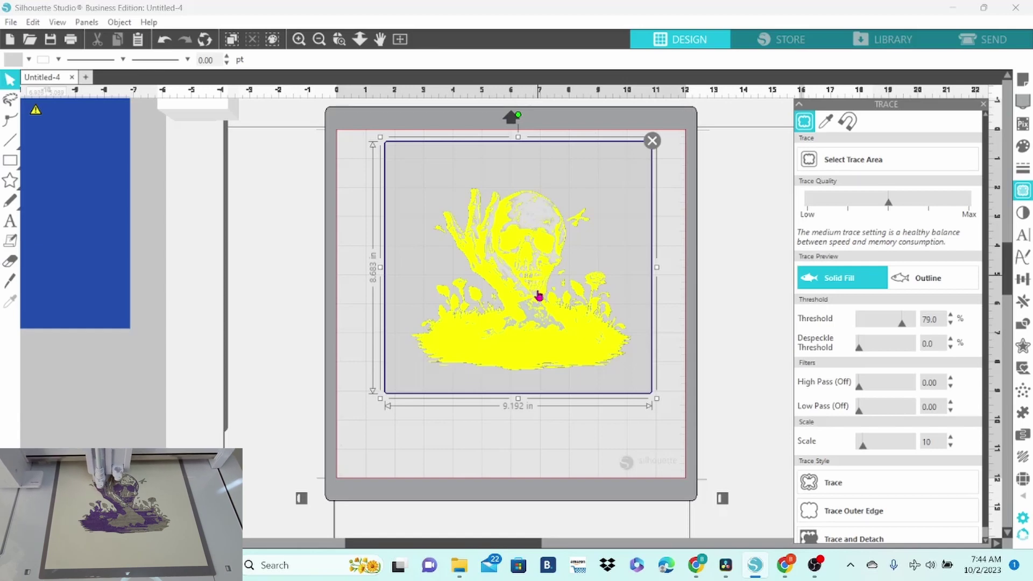
{"action": "left_click", "coordinate": [951, 316]}
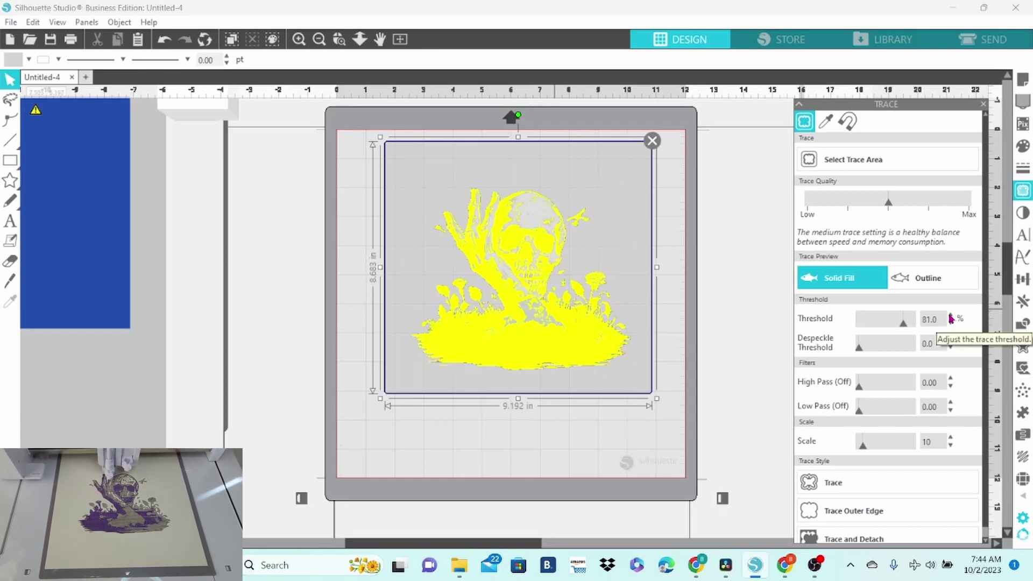
{"action": "left_click", "coordinate": [874, 492]}
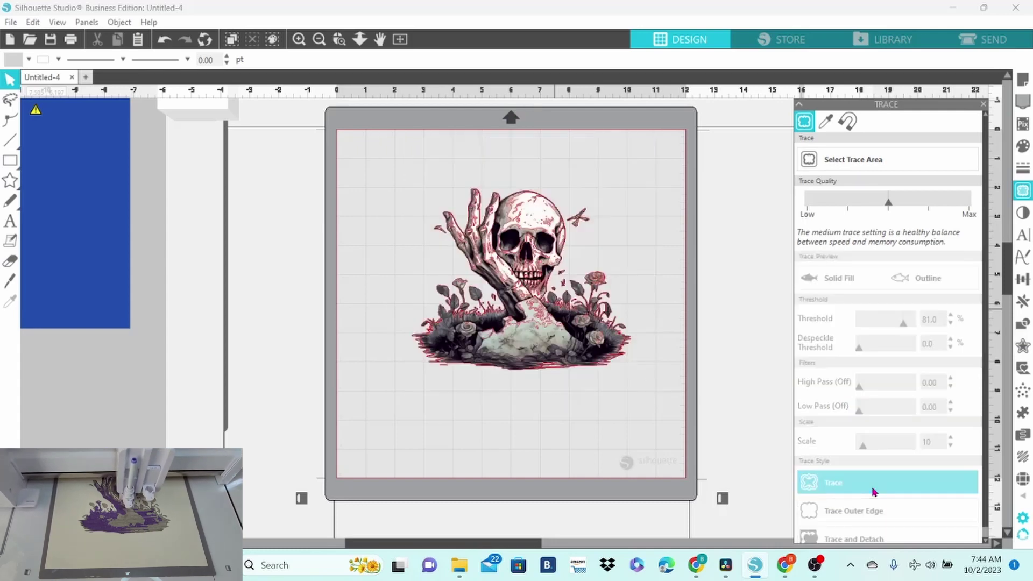
Move the original image off the trace and fill the trace grey
{"action": "left_click_drag", "start_coordinate": [536, 348], "coordinate": [683, 363]}
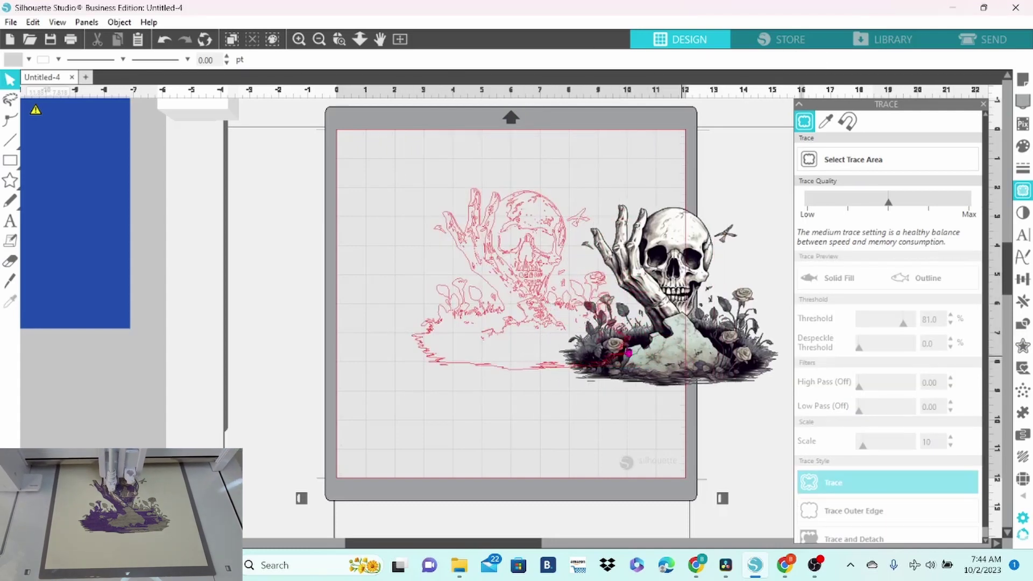
{"action": "left_click", "coordinate": [504, 279]}
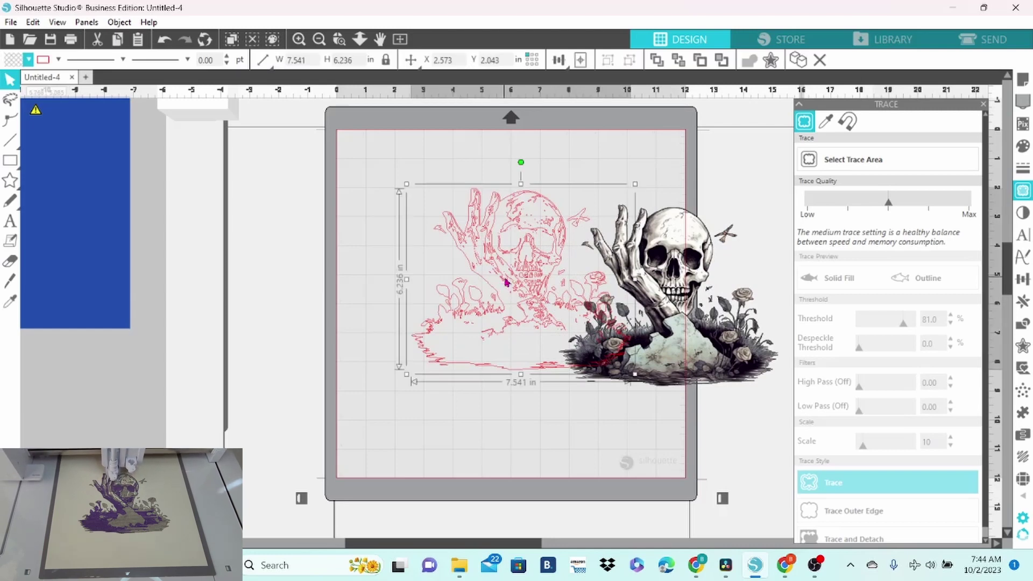
{"action": "left_click", "coordinate": [27, 59]}
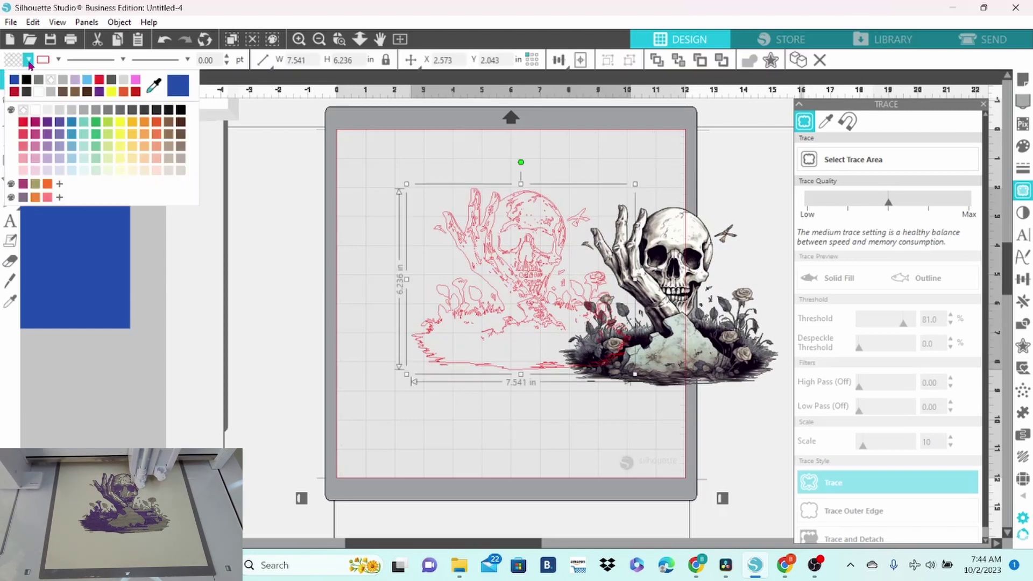
{"action": "left_click", "coordinate": [51, 92]}
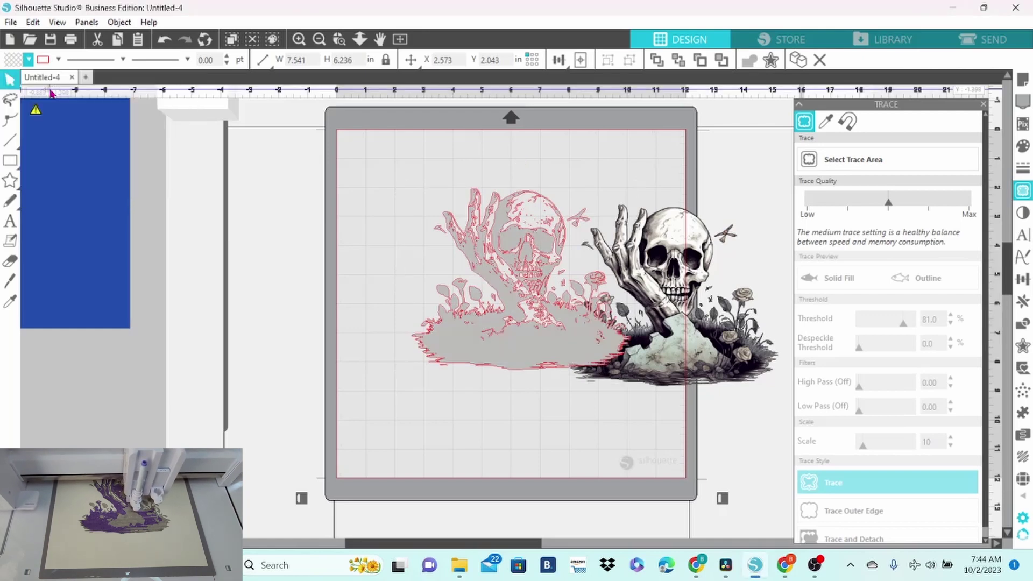
{"action": "left_click", "coordinate": [58, 59]}
{"action": "left_click", "coordinate": [43, 107]}
Remove the trace's outline, park it left of the mat, and recentre the colour image
{"action": "left_click", "coordinate": [480, 320]}
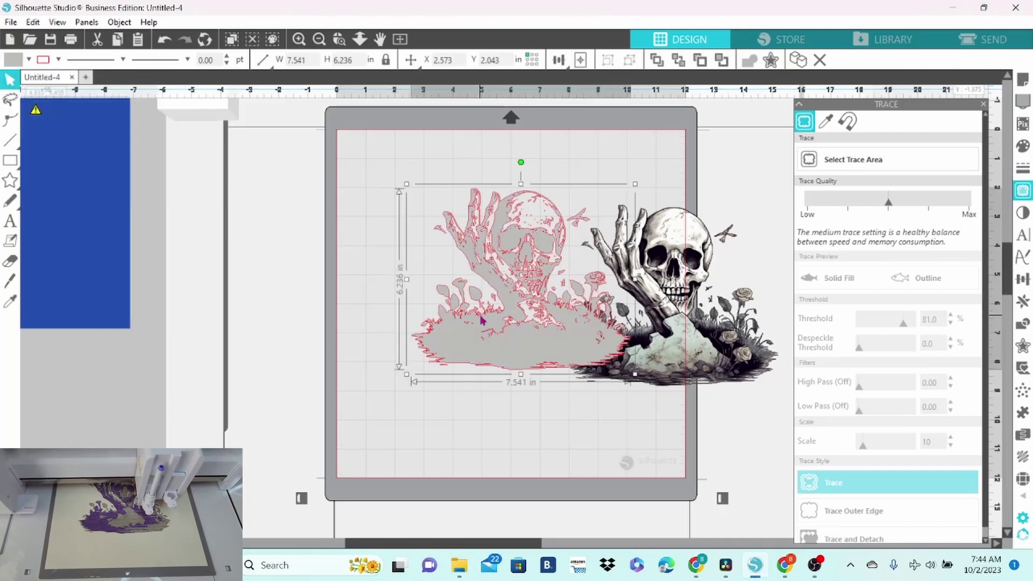
{"action": "left_click", "coordinate": [58, 59]}
{"action": "left_click", "coordinate": [43, 81]}
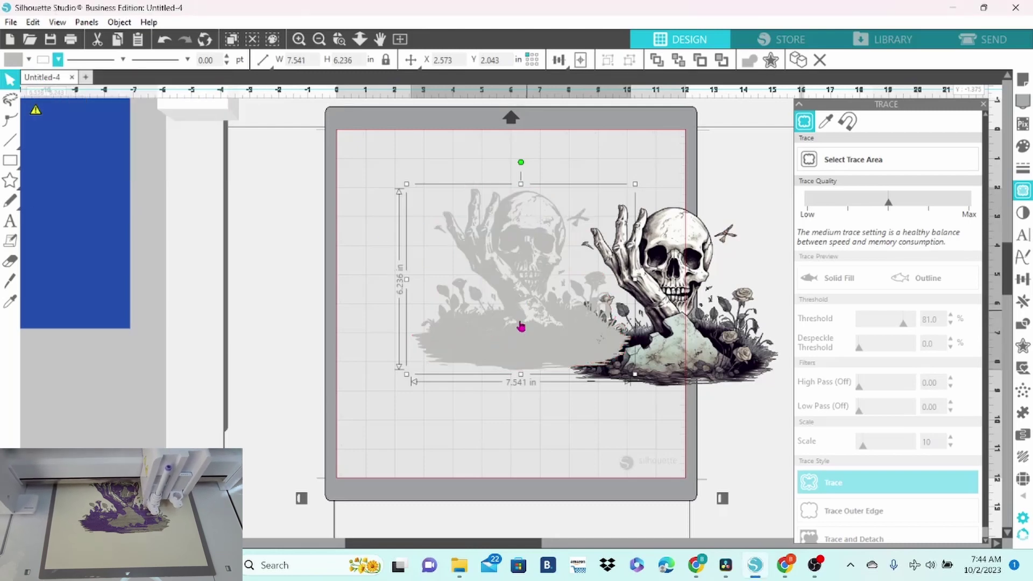
{"action": "left_click_drag", "start_coordinate": [521, 326], "coordinate": [193, 237]}
{"action": "mouse_move", "coordinate": [610, 349]}
{"action": "left_mouse_down"}
{"action": "mouse_move", "coordinate": [499, 327]}
{"action": "mouse_move", "coordinate": [407, 326]}
{"action": "mouse_move", "coordinate": [438, 324]}
{"action": "left_mouse_up"}
{"action": "left_click", "coordinate": [773, 220]}
Trace the centred skull image a second time at a 39% threshold
{"action": "left_click", "coordinate": [854, 159]}
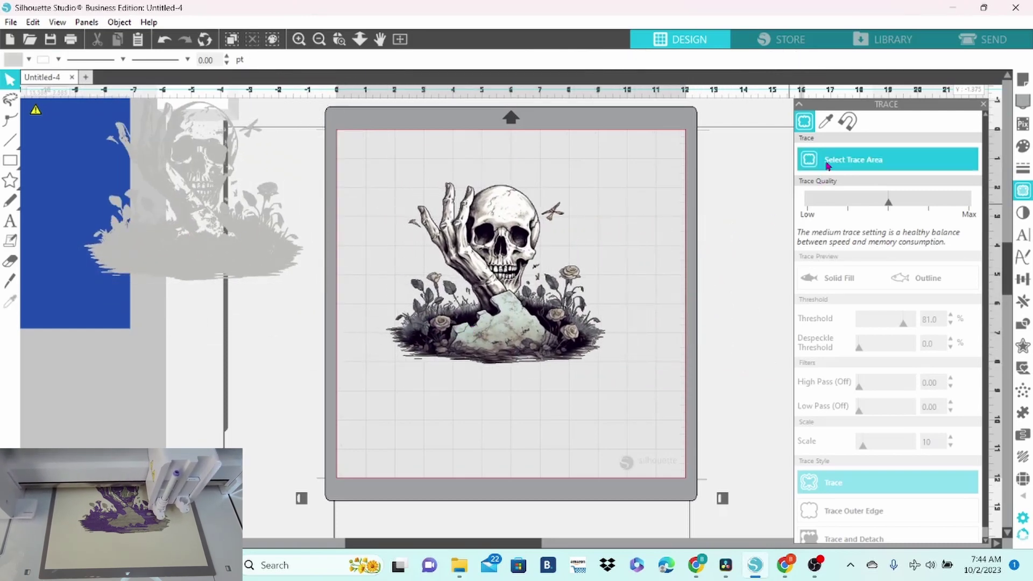
{"action": "mouse_move", "coordinate": [375, 160]}
{"action": "left_mouse_down"}
{"action": "mouse_move", "coordinate": [429, 181]}
{"action": "mouse_move", "coordinate": [641, 386]}
{"action": "left_mouse_up"}
{"action": "left_click", "coordinate": [879, 324]}
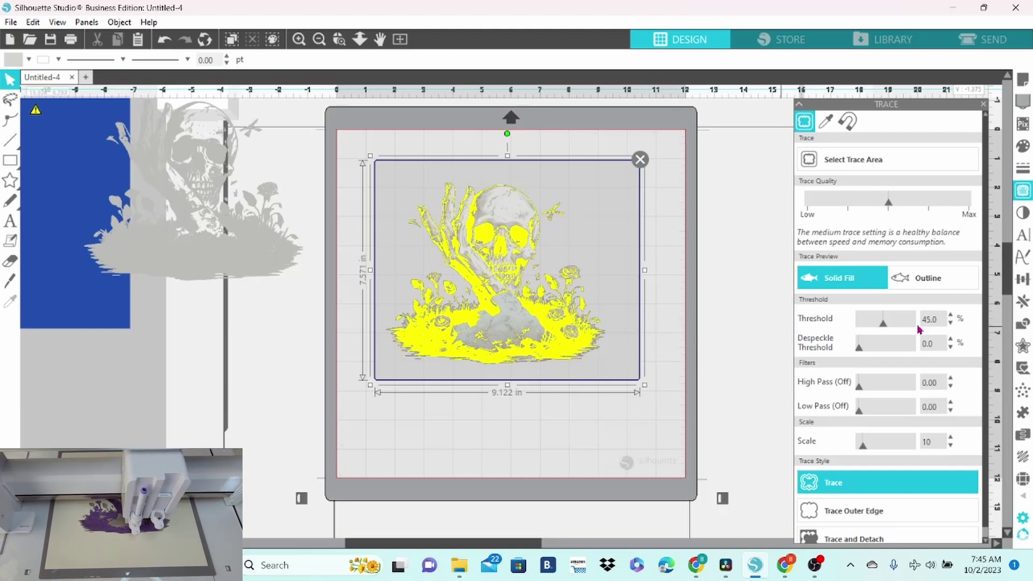
{"action": "left_click", "coordinate": [951, 325]}
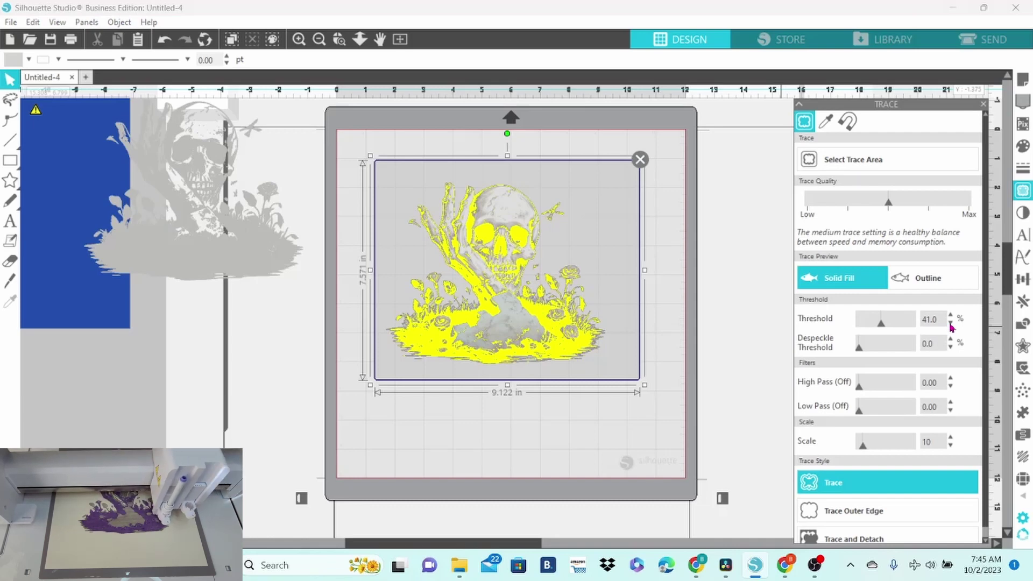
{"action": "left_click", "coordinate": [951, 326]}
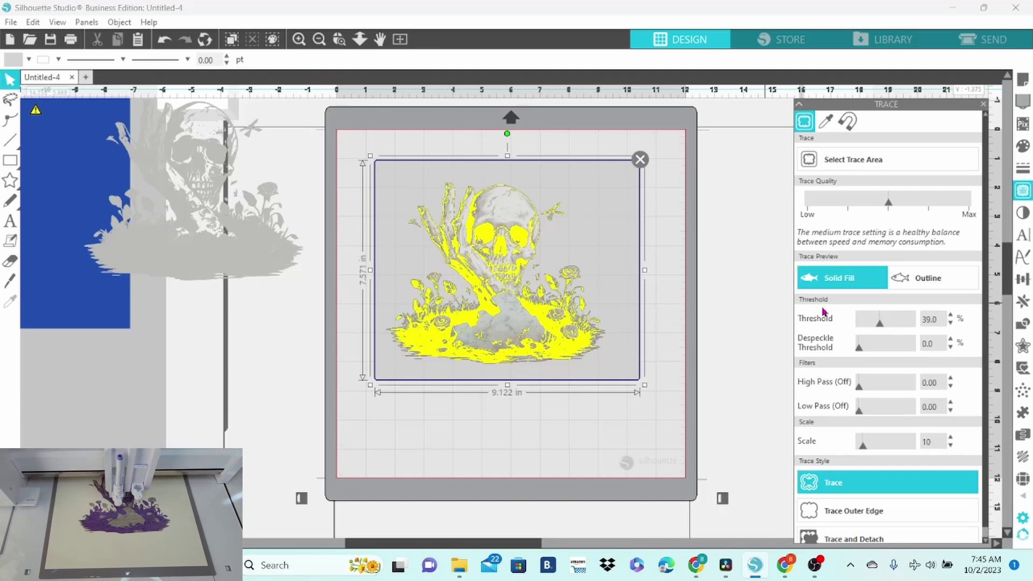
{"action": "left_click", "coordinate": [893, 486]}
Fill the new trace grey with a grey outline, move it left, and recentre the colour image
{"action": "left_click_drag", "start_coordinate": [511, 329], "coordinate": [730, 387]}
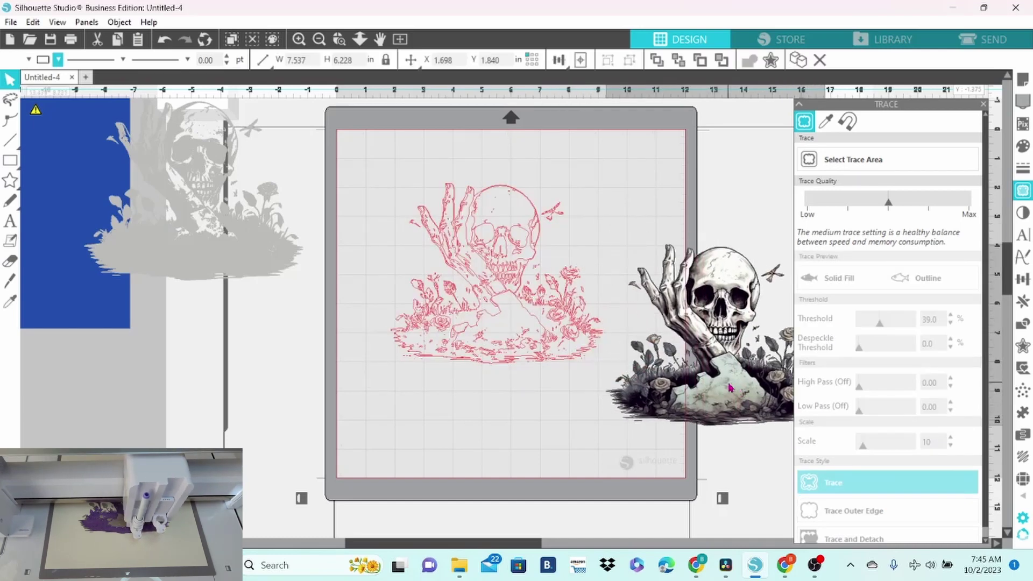
{"action": "left_click", "coordinate": [488, 316]}
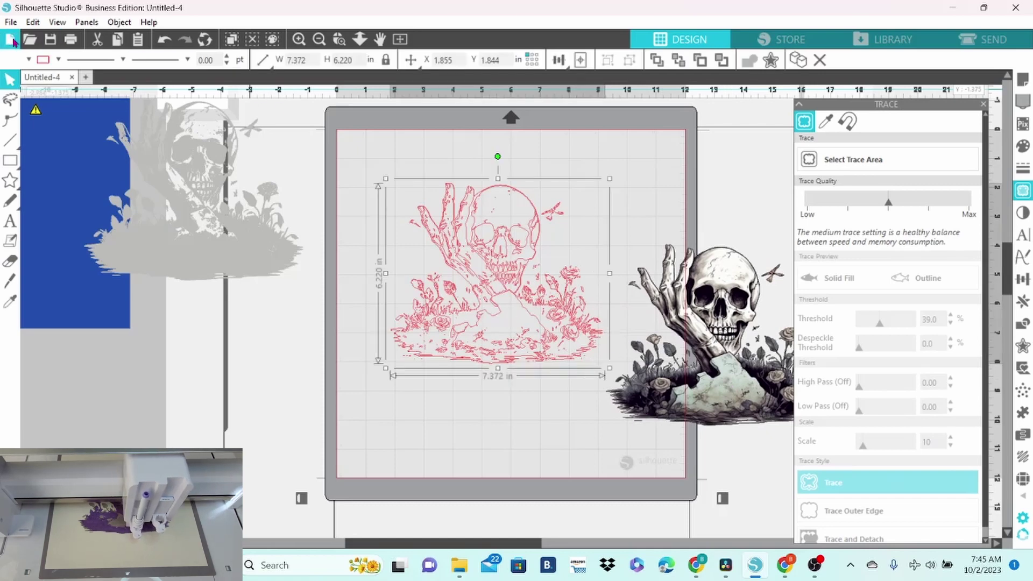
{"action": "left_click", "coordinate": [27, 60]}
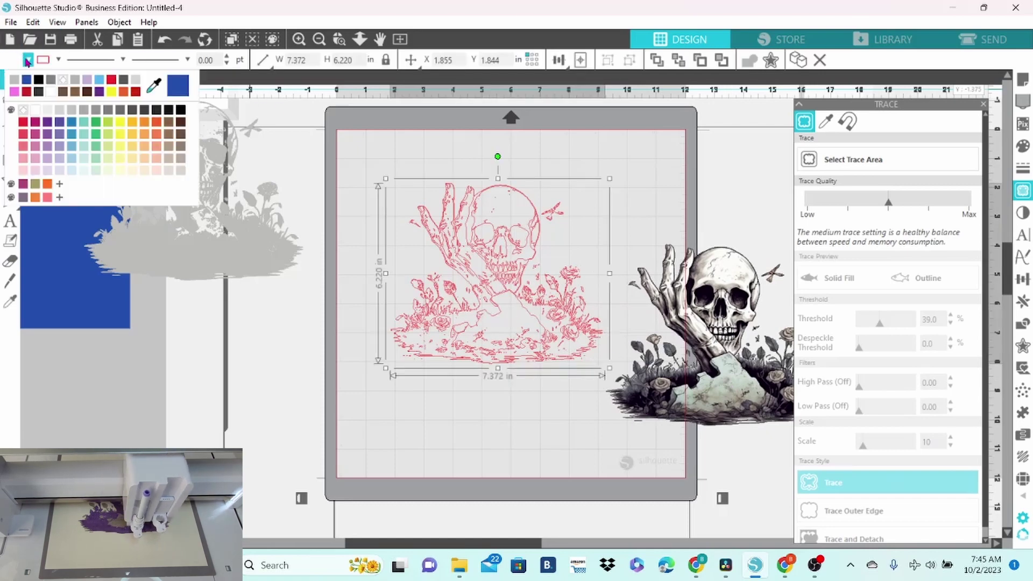
{"action": "left_click", "coordinate": [51, 80]}
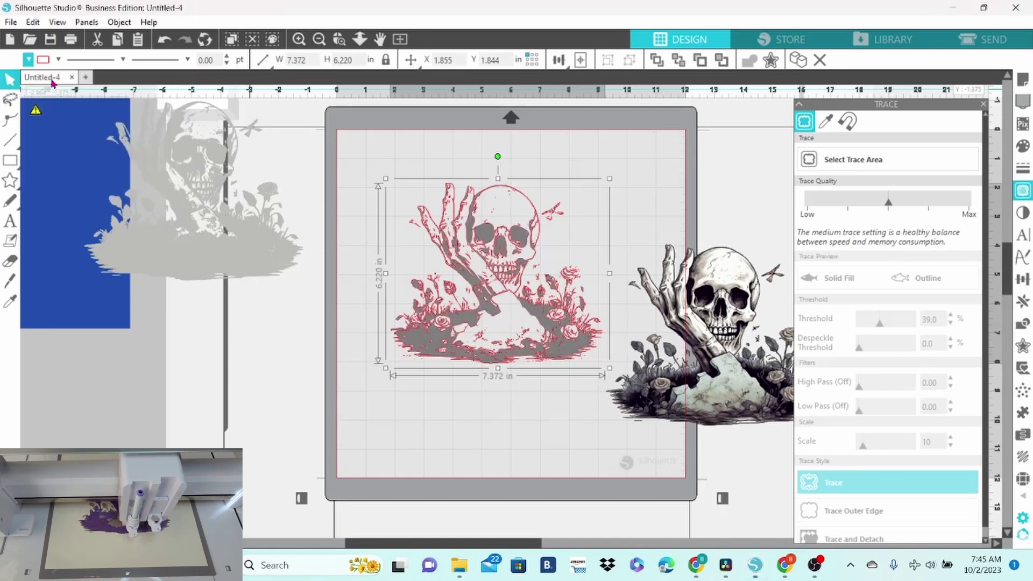
{"action": "left_click", "coordinate": [58, 59]}
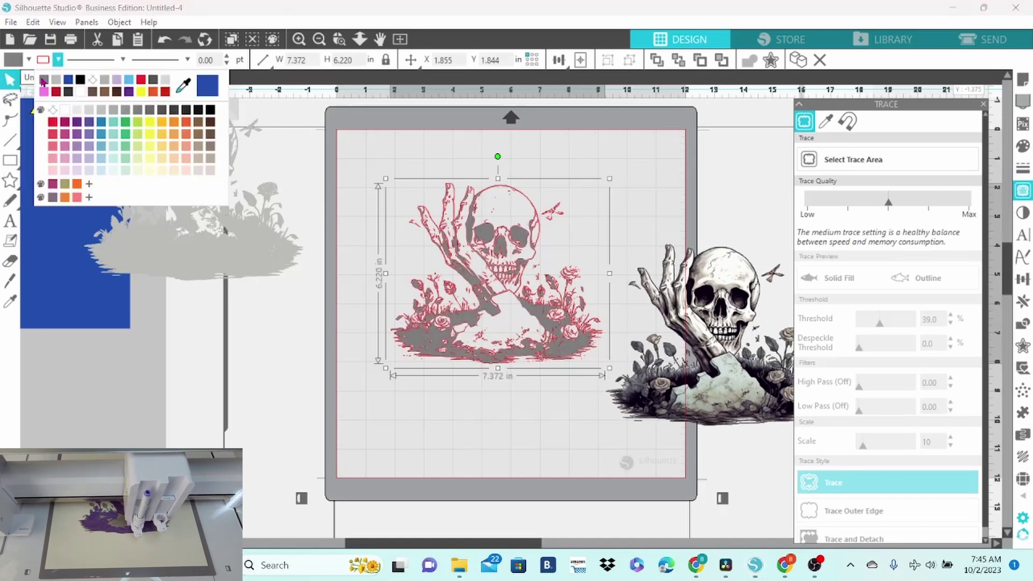
{"action": "left_click", "coordinate": [43, 81]}
{"action": "mouse_move", "coordinate": [438, 314]}
{"action": "left_mouse_down"}
{"action": "mouse_move", "coordinate": [274, 235]}
{"action": "mouse_move", "coordinate": [138, 234]}
{"action": "left_mouse_up"}
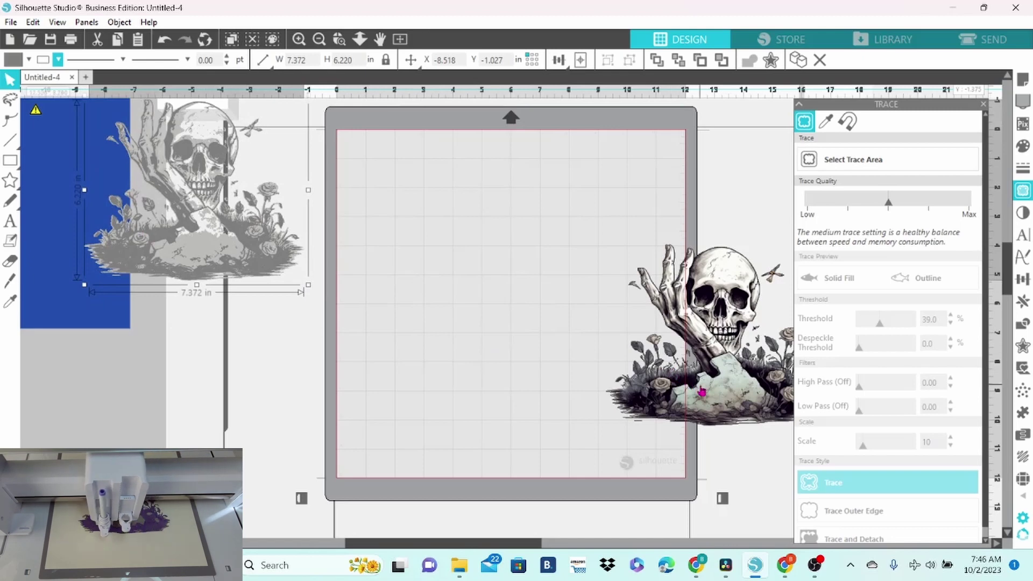
{"action": "left_click_drag", "start_coordinate": [701, 389], "coordinate": [489, 356]}
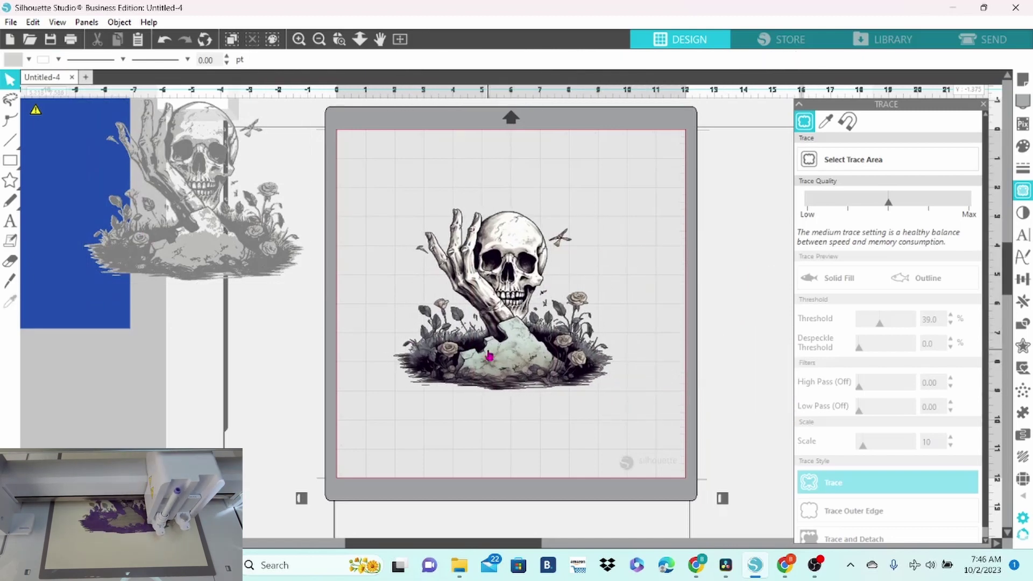
Trace the whole skull image at a 22% threshold
{"action": "left_click", "coordinate": [827, 161]}
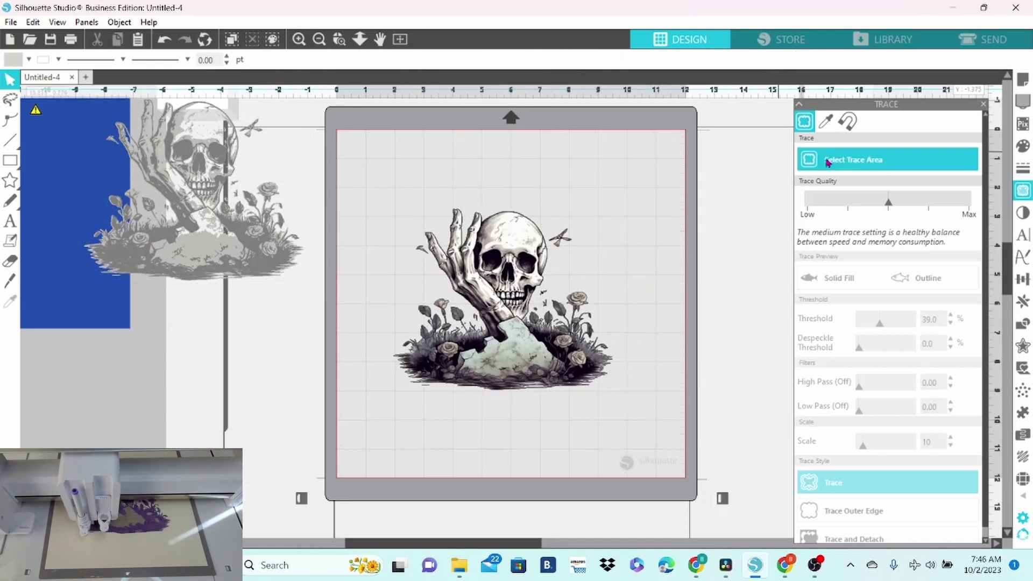
{"action": "left_click_drag", "start_coordinate": [378, 165], "coordinate": [631, 429]}
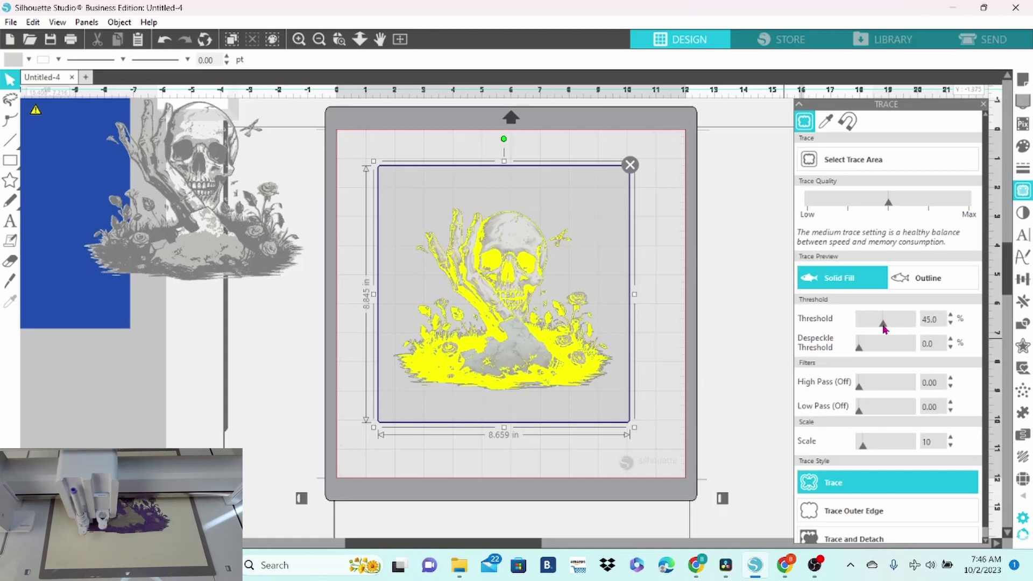
{"action": "left_click_drag", "start_coordinate": [877, 330], "coordinate": [867, 329]}
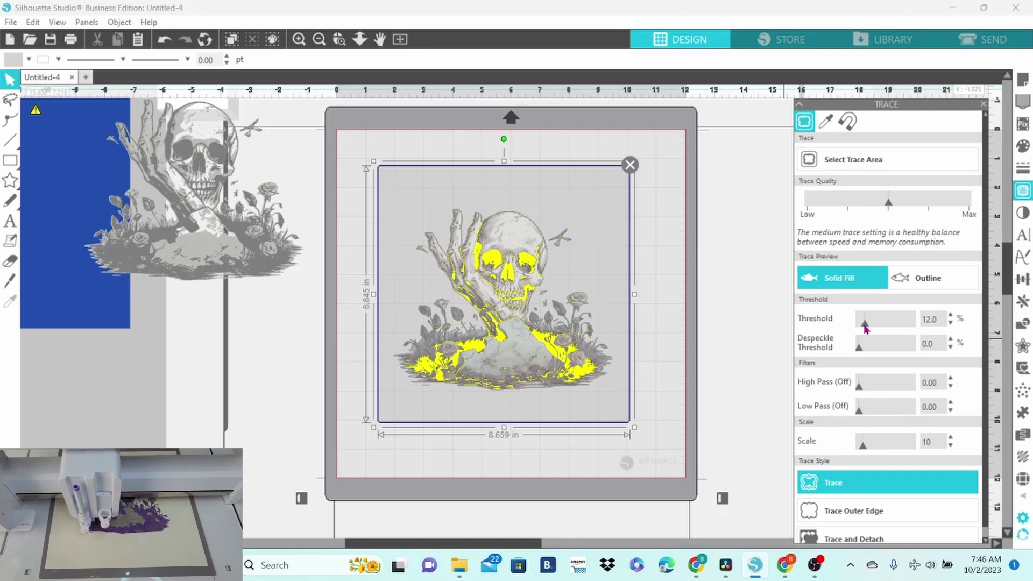
{"action": "left_click_drag", "start_coordinate": [867, 328], "coordinate": [871, 329]}
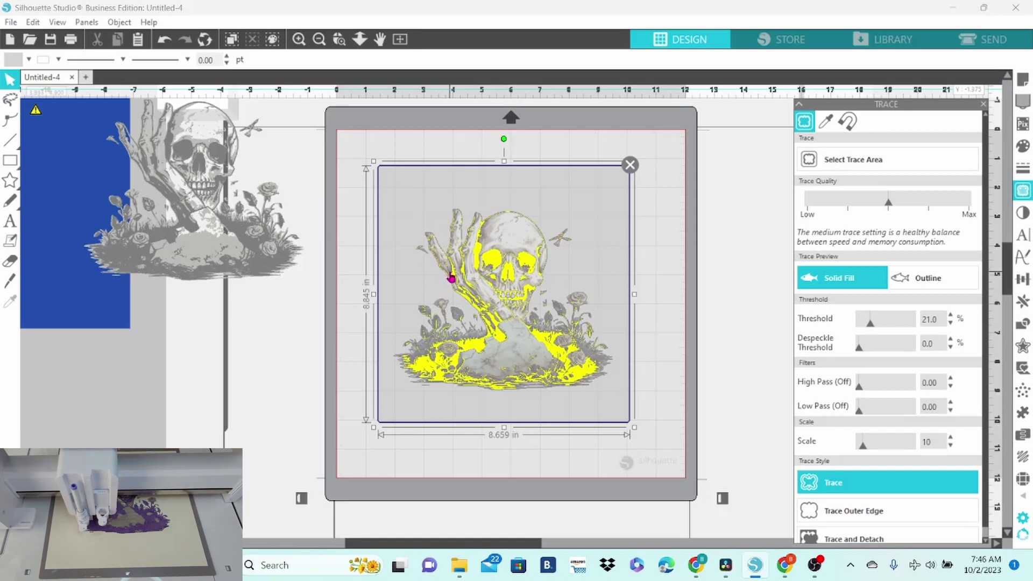
{"action": "left_click", "coordinate": [951, 315]}
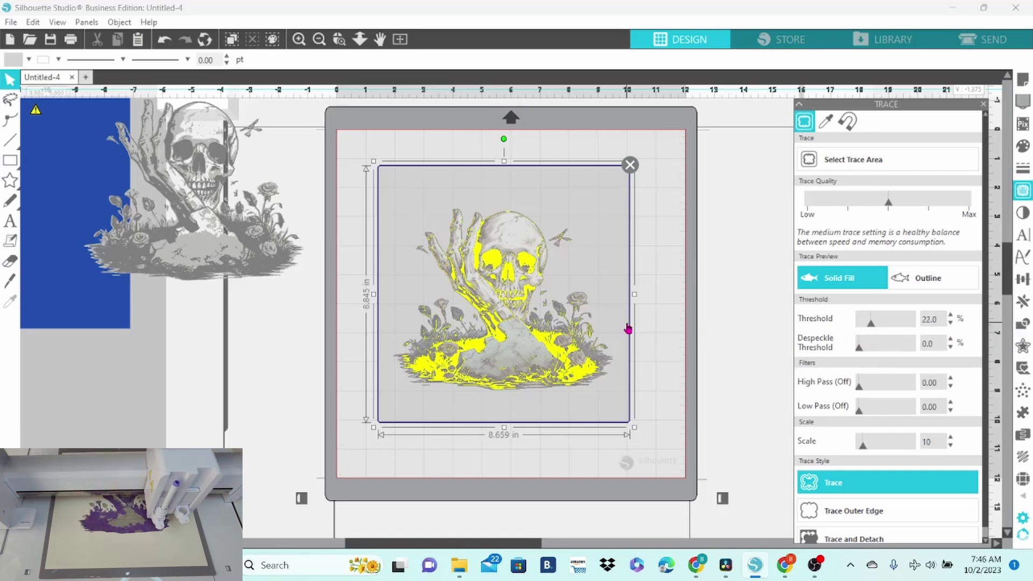
{"action": "left_click", "coordinate": [830, 486]}
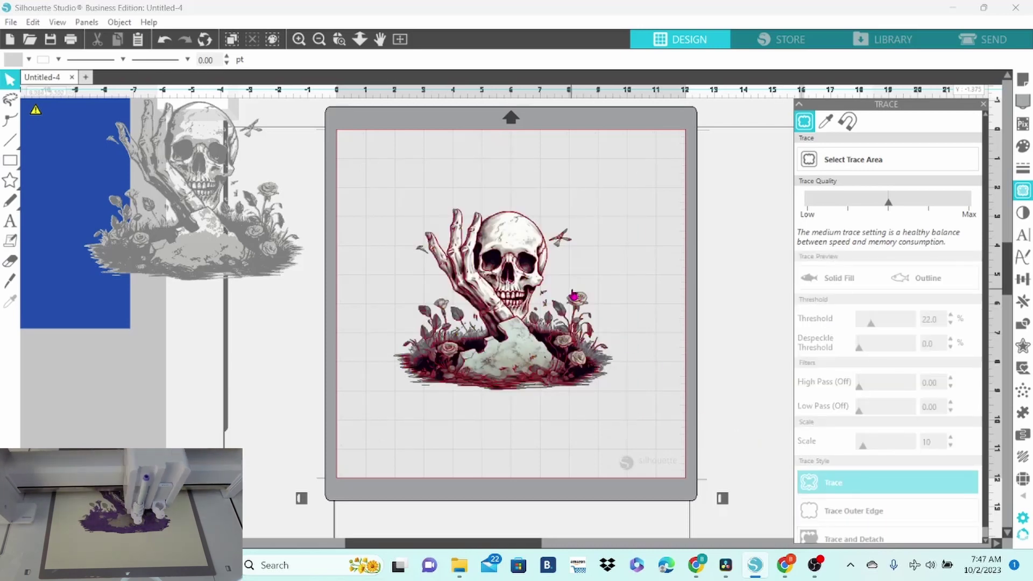
Move the colour image aside and fill the new trace black
{"action": "left_click_drag", "start_coordinate": [520, 244], "coordinate": [690, 245]}
{"action": "left_click", "coordinate": [479, 223]}
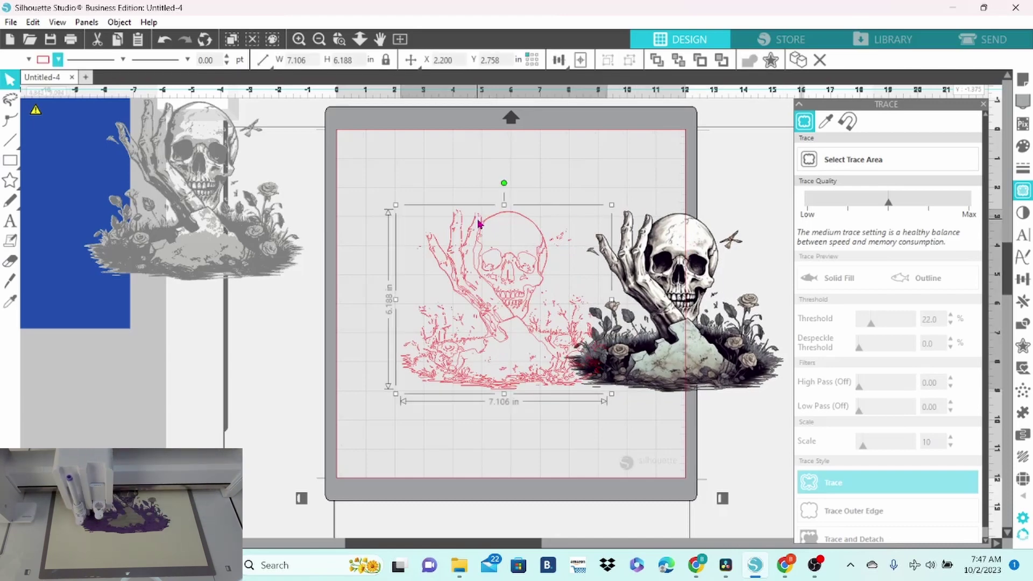
{"action": "left_click", "coordinate": [28, 60]}
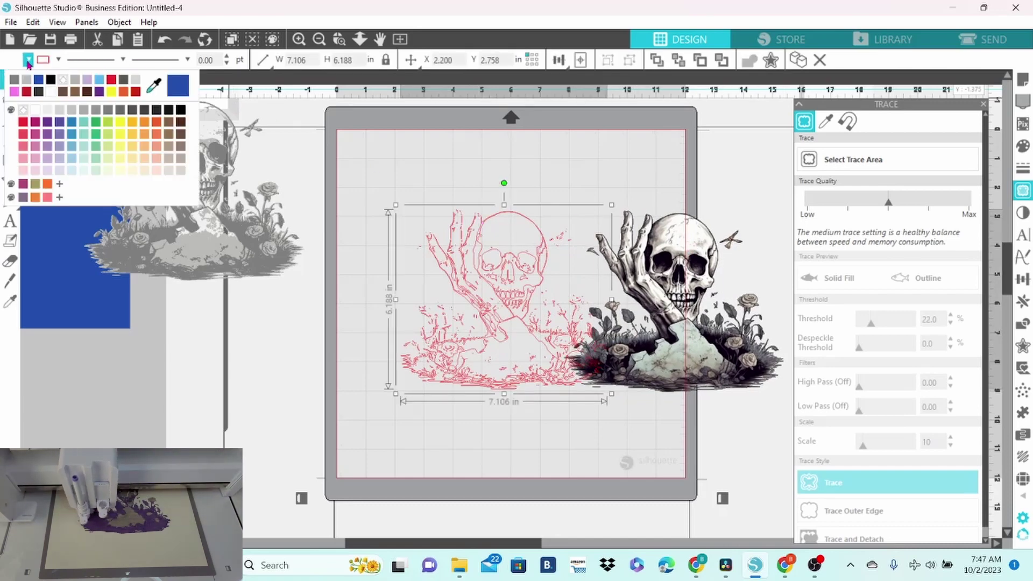
{"action": "left_click", "coordinate": [50, 81]}
{"action": "left_click", "coordinate": [59, 59]}
Outline the 22% trace in black, stack it on the grey trace, and move both onto the mat
{"action": "left_click", "coordinate": [45, 80]}
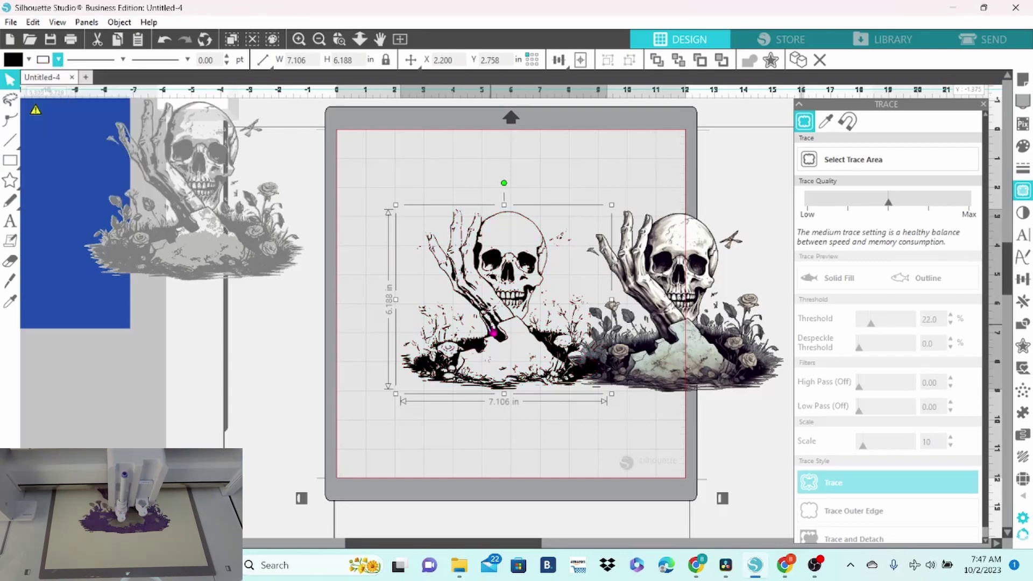
{"action": "mouse_move", "coordinate": [452, 312]}
{"action": "left_mouse_down"}
{"action": "mouse_move", "coordinate": [231, 215]}
{"action": "mouse_move", "coordinate": [185, 219]}
{"action": "left_mouse_up"}
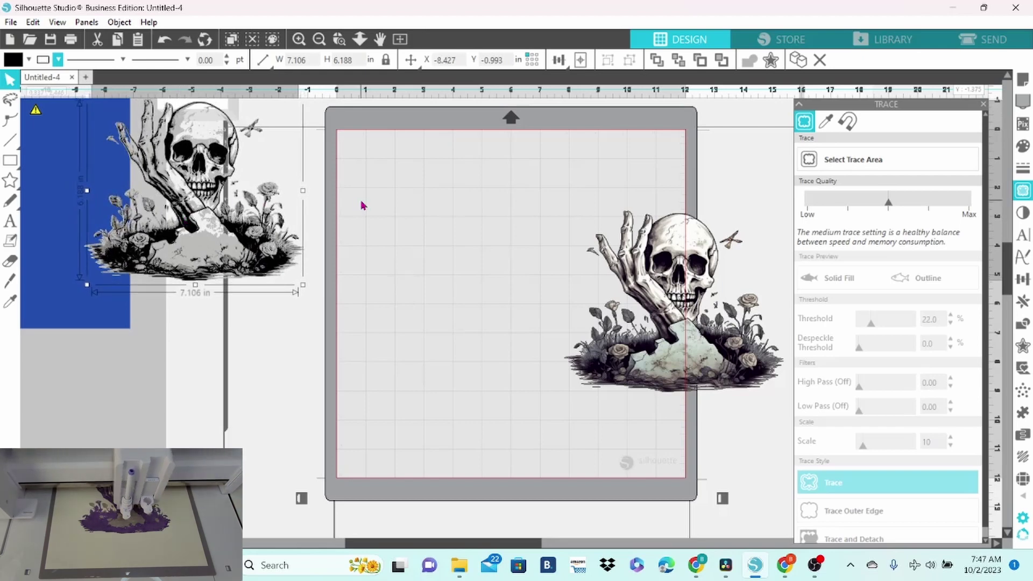
{"action": "mouse_move", "coordinate": [360, 172]}
{"action": "left_mouse_down"}
{"action": "mouse_move", "coordinate": [250, 233]}
{"action": "mouse_move", "coordinate": [518, 345]}
{"action": "left_mouse_up"}
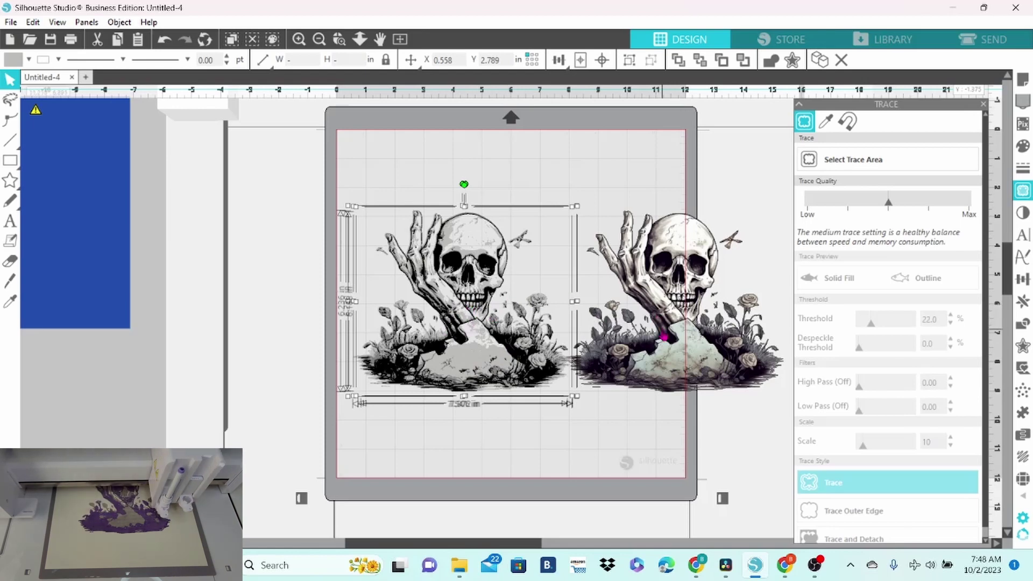
{"action": "mouse_move", "coordinate": [661, 334]}
{"action": "left_mouse_down"}
{"action": "mouse_move", "coordinate": [654, 350]}
{"action": "mouse_move", "coordinate": [395, 474]}
{"action": "mouse_move", "coordinate": [41, 455]}
{"action": "mouse_move", "coordinate": [21, 444]}
{"action": "mouse_move", "coordinate": [72, 446]}
{"action": "left_mouse_up"}
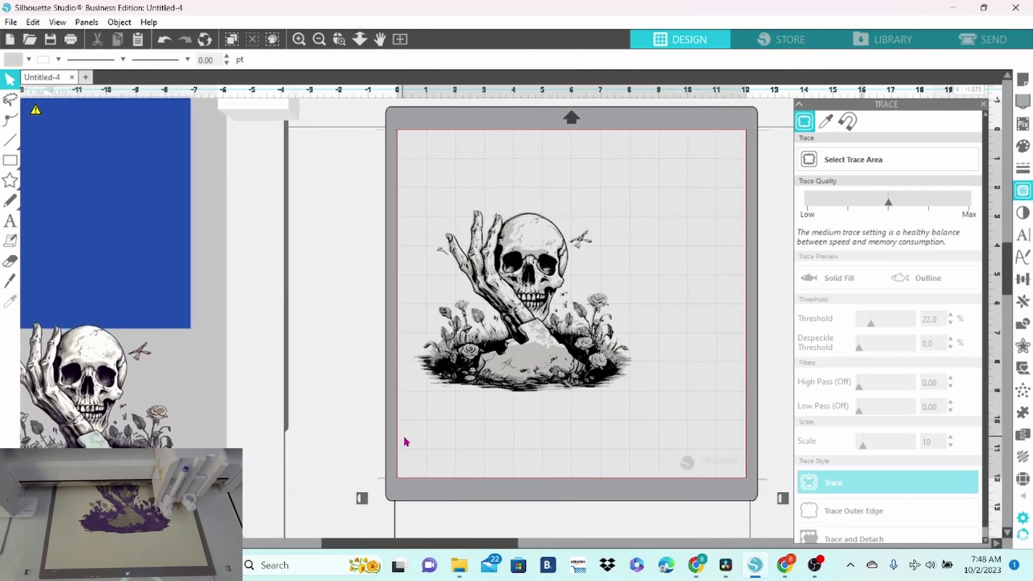
Separate the stacked layers, open Sketch for the light grey silhouette, and move it to the mat's top
{"action": "left_click_drag", "start_coordinate": [523, 365], "coordinate": [462, 298]}
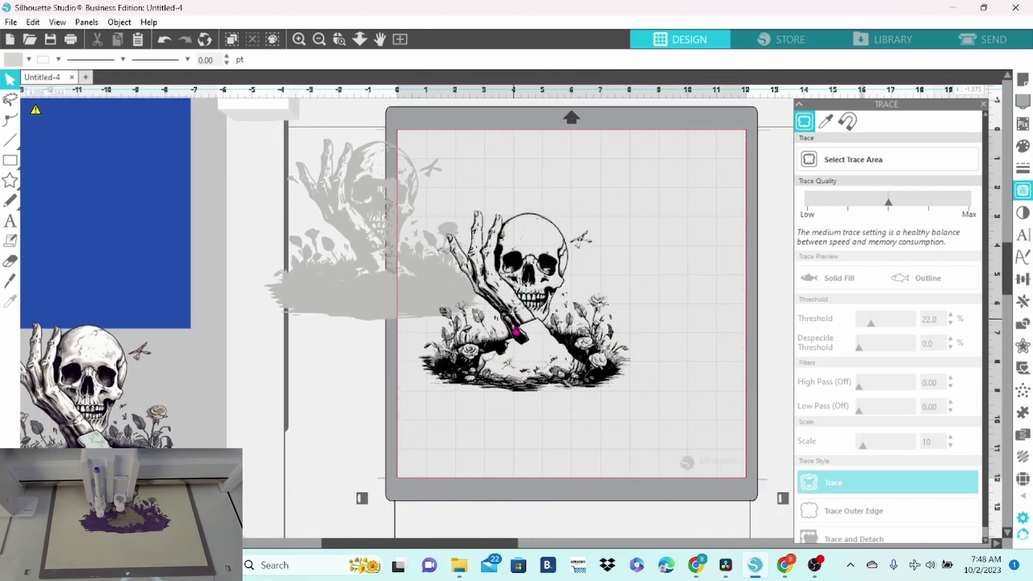
{"action": "left_click_drag", "start_coordinate": [516, 331], "coordinate": [286, 462]}
{"action": "left_click_drag", "start_coordinate": [461, 375], "coordinate": [473, 491]}
{"action": "left_click", "coordinate": [409, 297]}
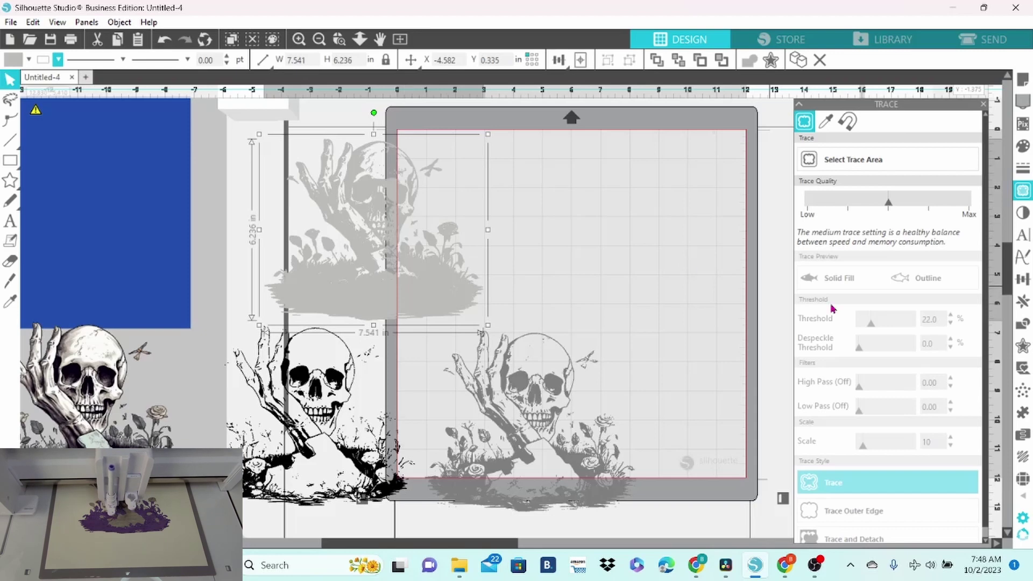
{"action": "left_click", "coordinate": [1025, 458]}
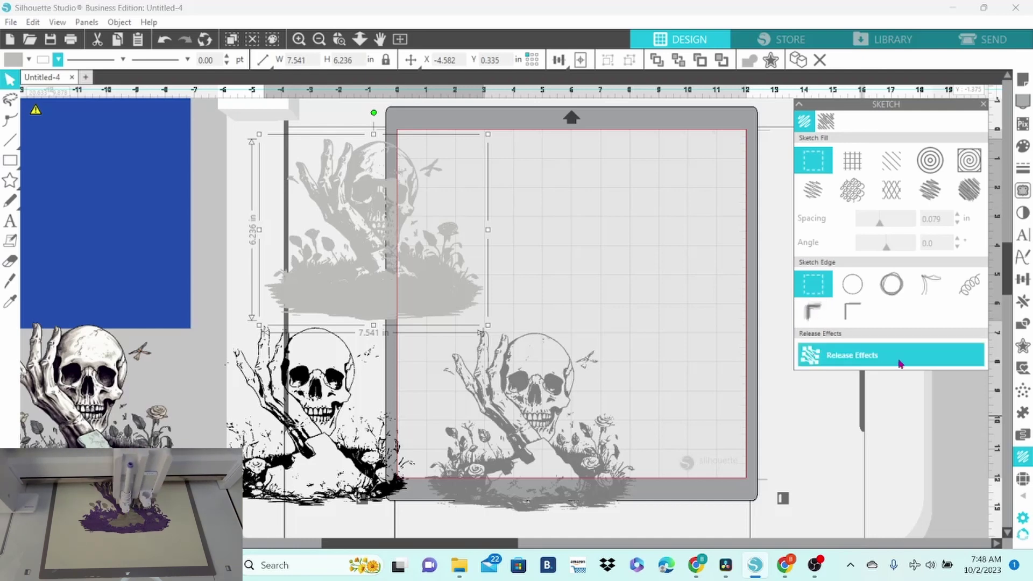
{"action": "left_click_drag", "start_coordinate": [457, 303], "coordinate": [646, 307]}
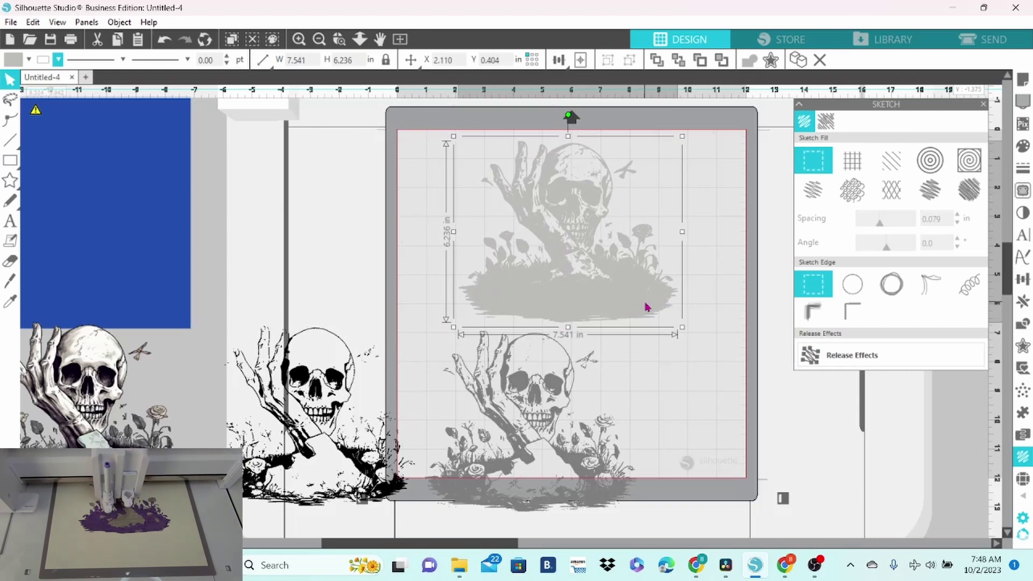
Apply a diagonal hatch fill with a plain edge at 0.055 in spacing and release it
{"action": "left_click", "coordinate": [892, 173]}
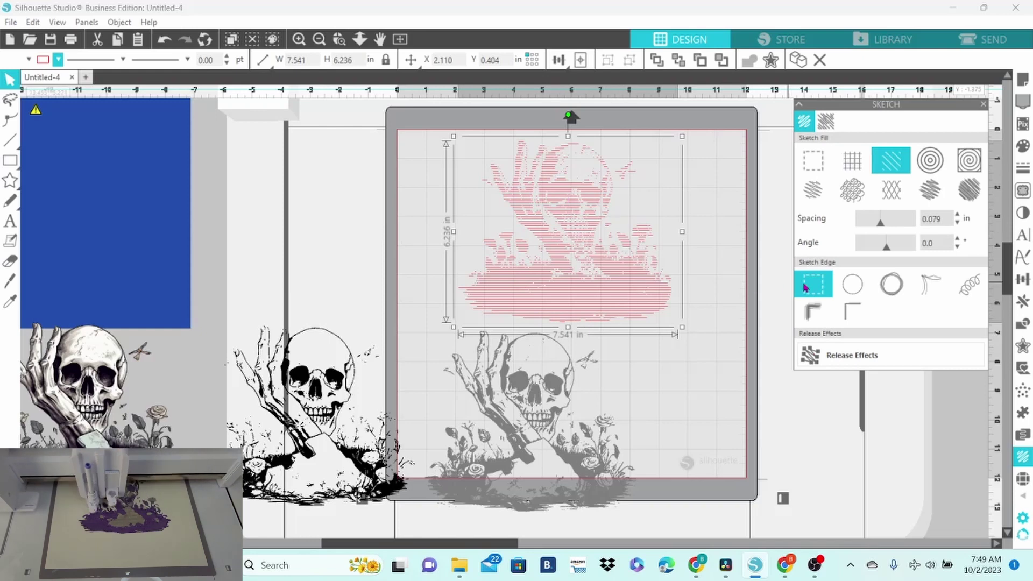
{"action": "left_click", "coordinate": [846, 295]}
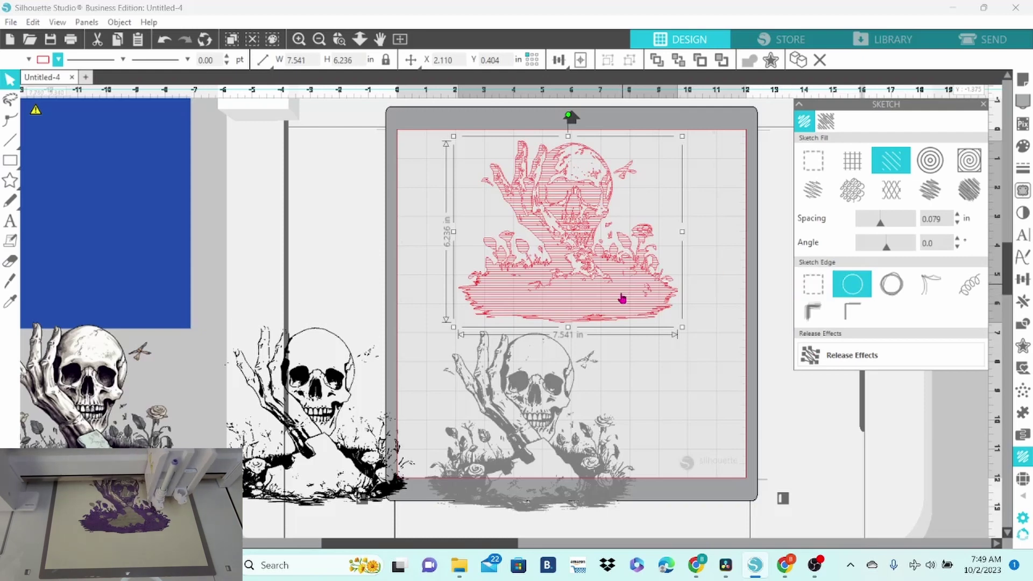
{"action": "left_click", "coordinate": [957, 222]}
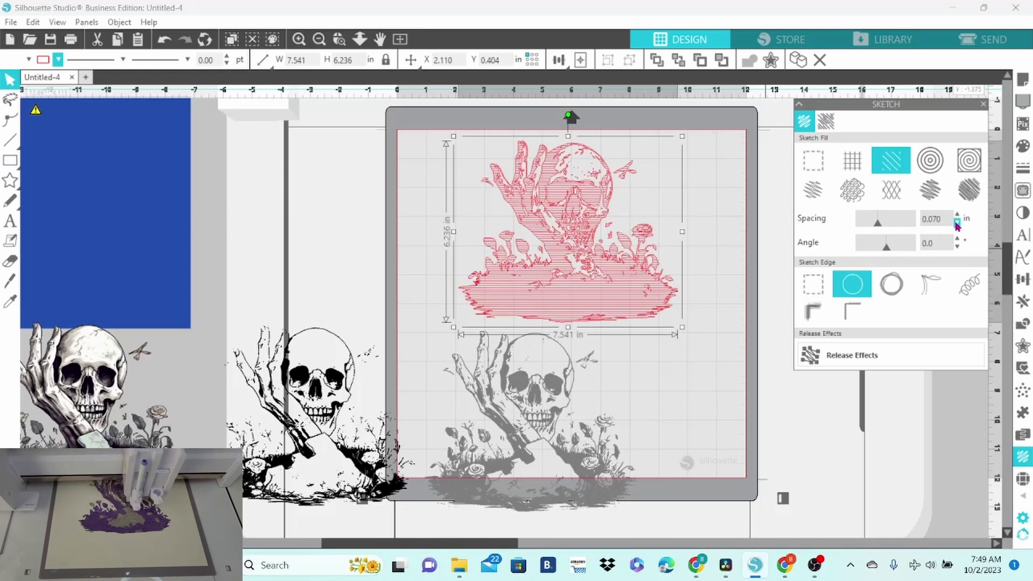
{"action": "left_click", "coordinate": [958, 222]}
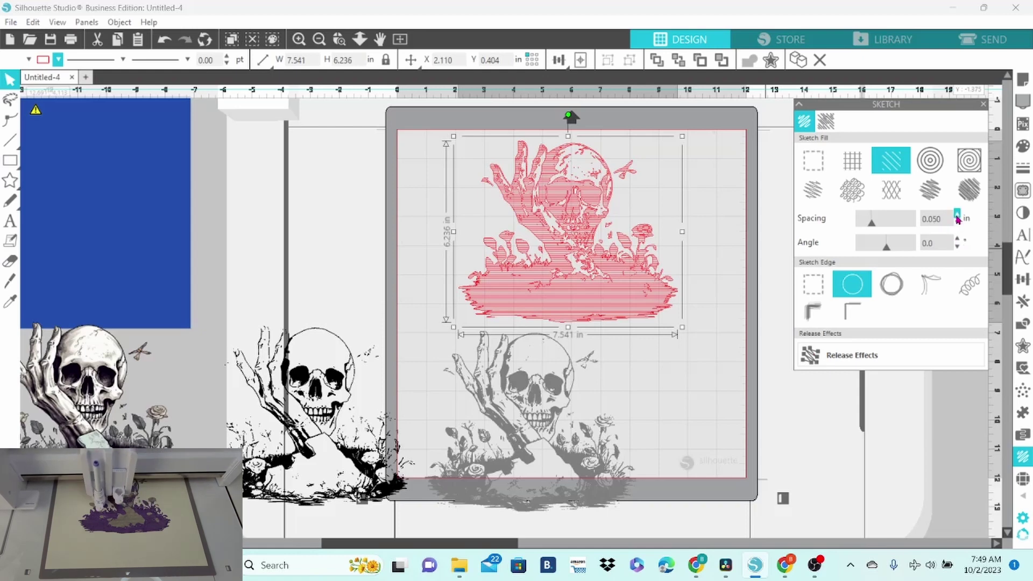
{"action": "left_click", "coordinate": [958, 216]}
{"action": "left_click", "coordinate": [958, 216]}
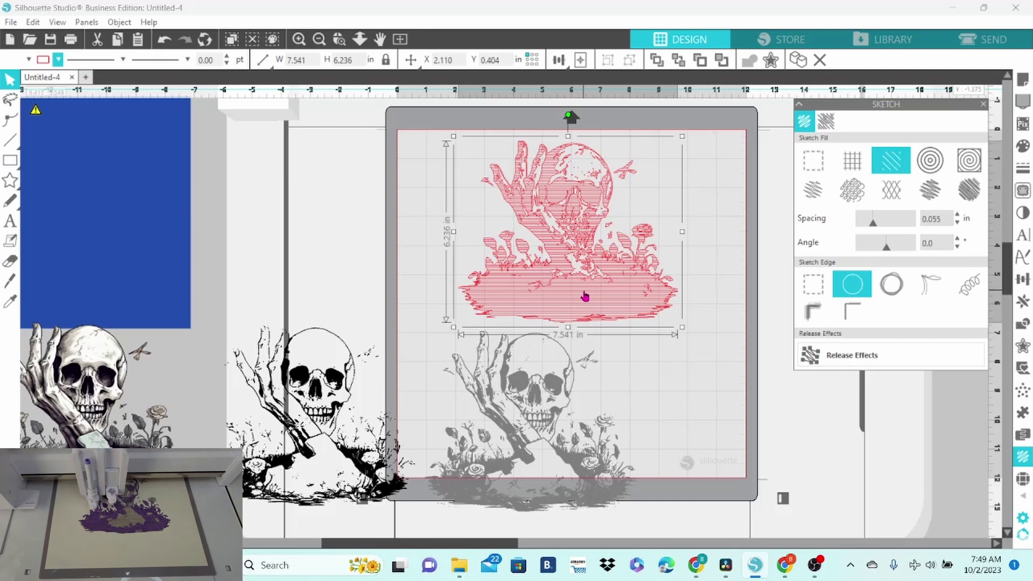
{"action": "left_click", "coordinate": [816, 362]}
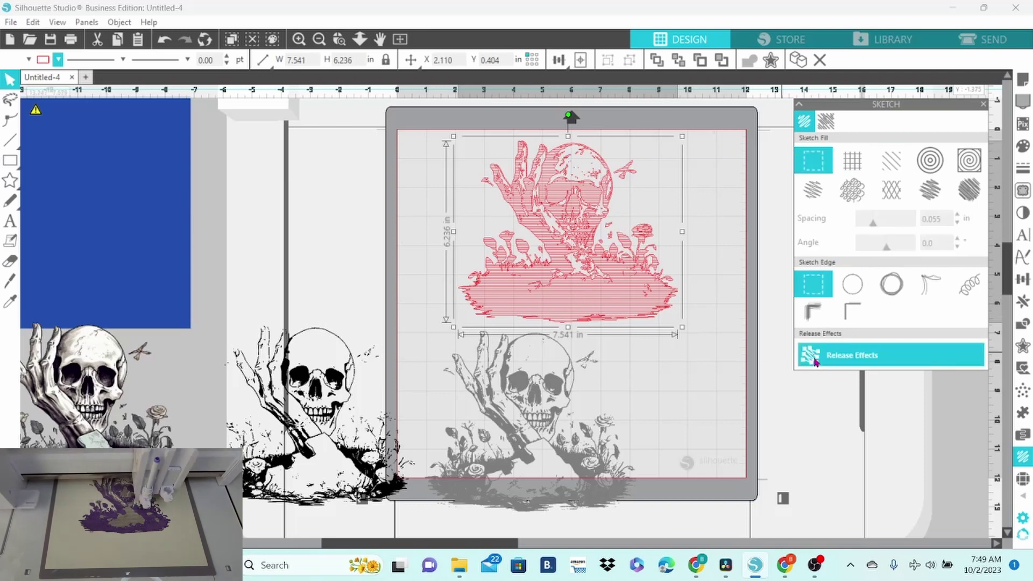
Colour the released sketch lines light grey
{"action": "left_click", "coordinate": [427, 155]}
{"action": "left_click", "coordinate": [584, 202]}
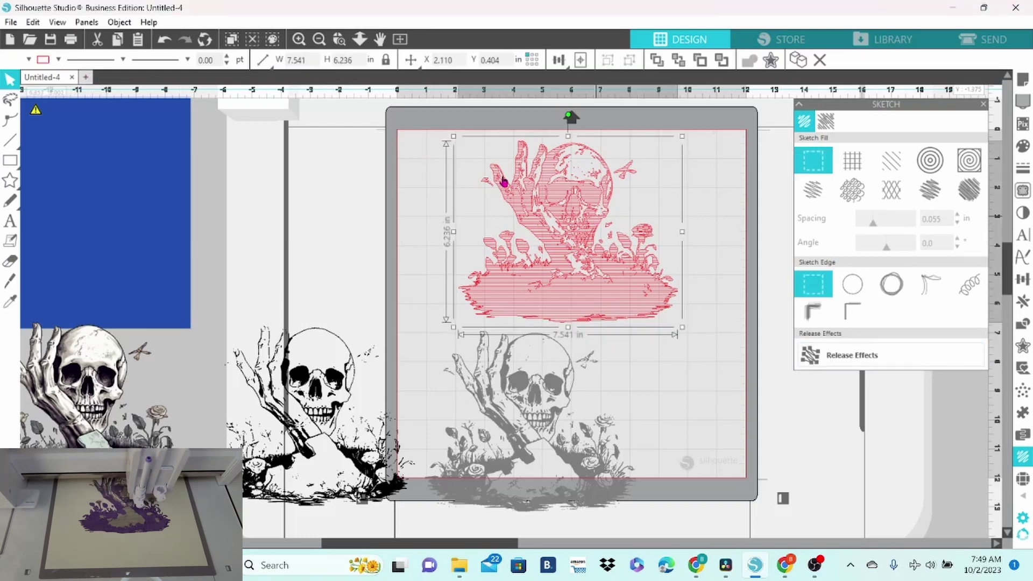
{"action": "left_click", "coordinate": [58, 61]}
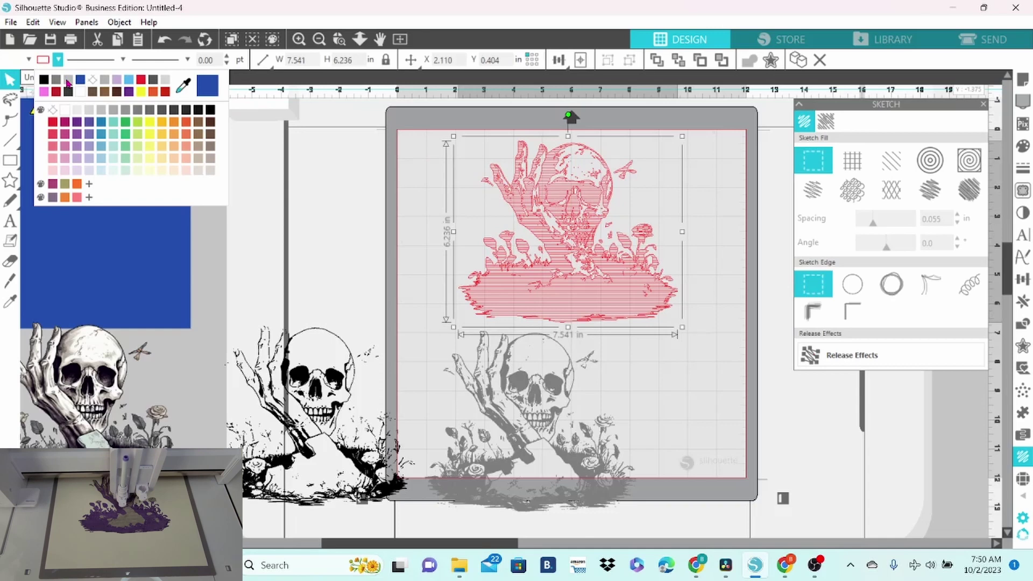
{"action": "left_click", "coordinate": [68, 81]}
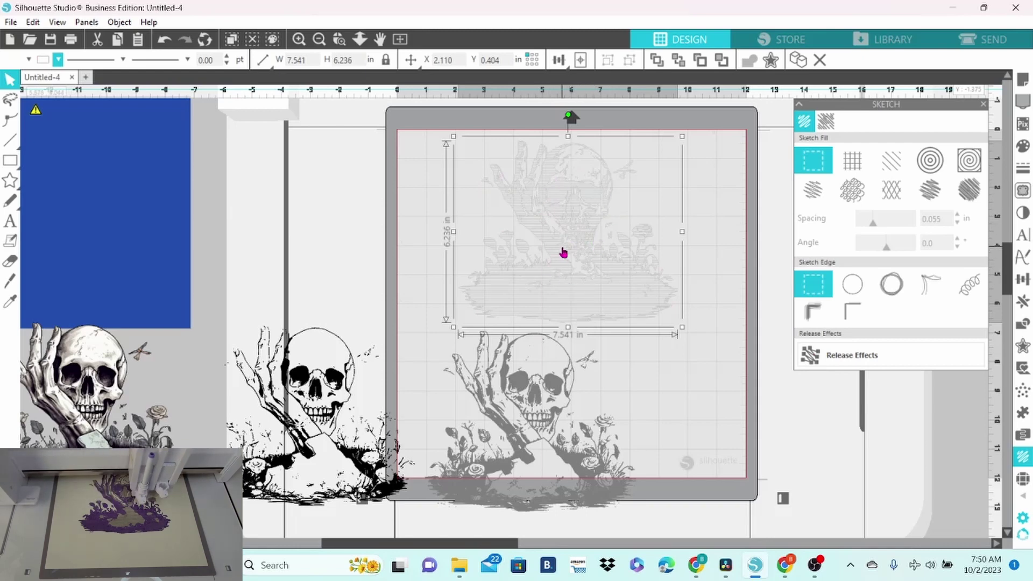
{"action": "left_click", "coordinate": [508, 421]}
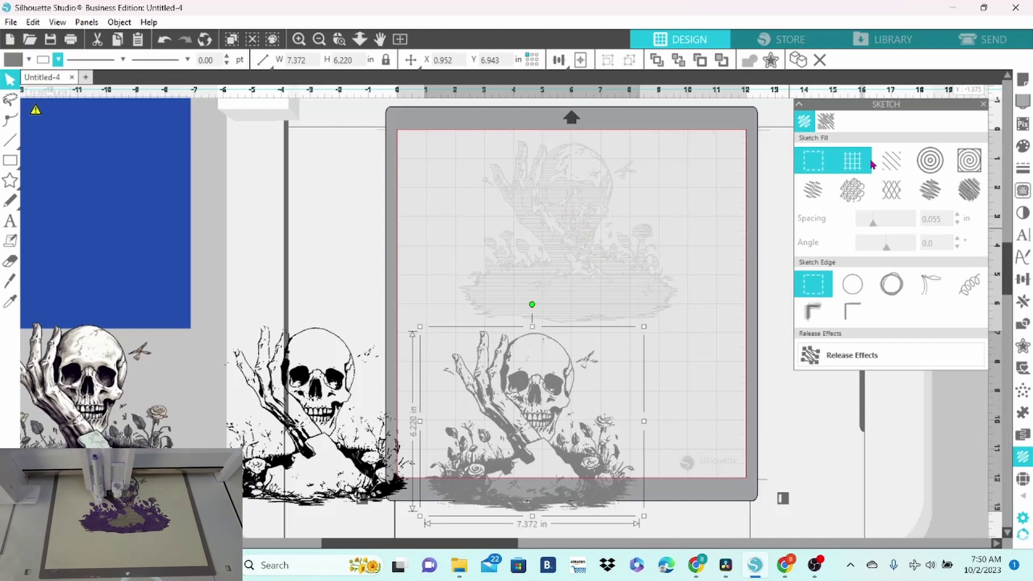
Give the lower skull a diagonal hatch fill at 0.045 in spacing
{"action": "left_click", "coordinate": [891, 167]}
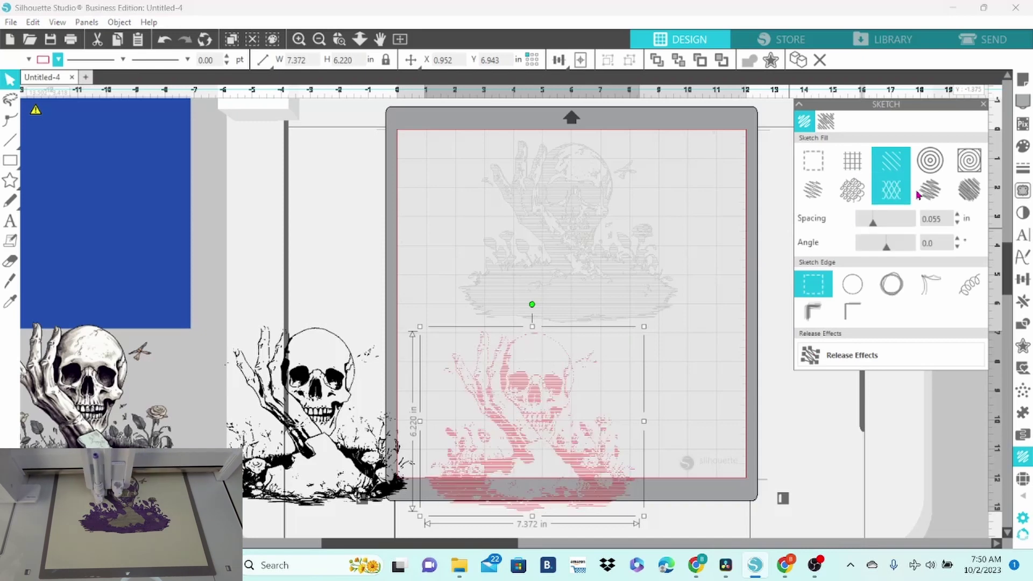
{"action": "left_click", "coordinate": [958, 222]}
{"action": "left_click", "coordinate": [958, 223]}
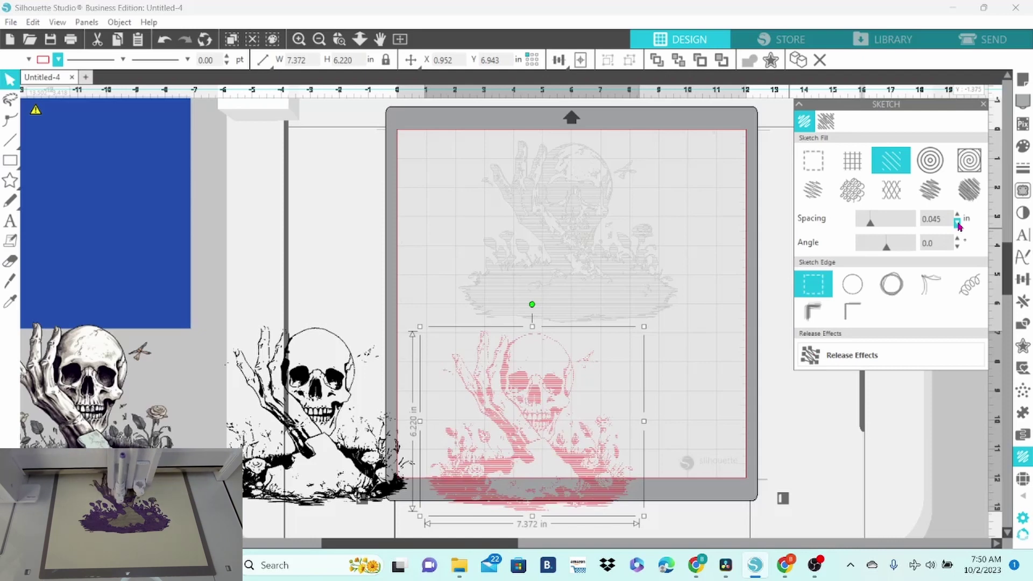
{"action": "left_click", "coordinate": [958, 222]}
{"action": "left_click", "coordinate": [958, 222]}
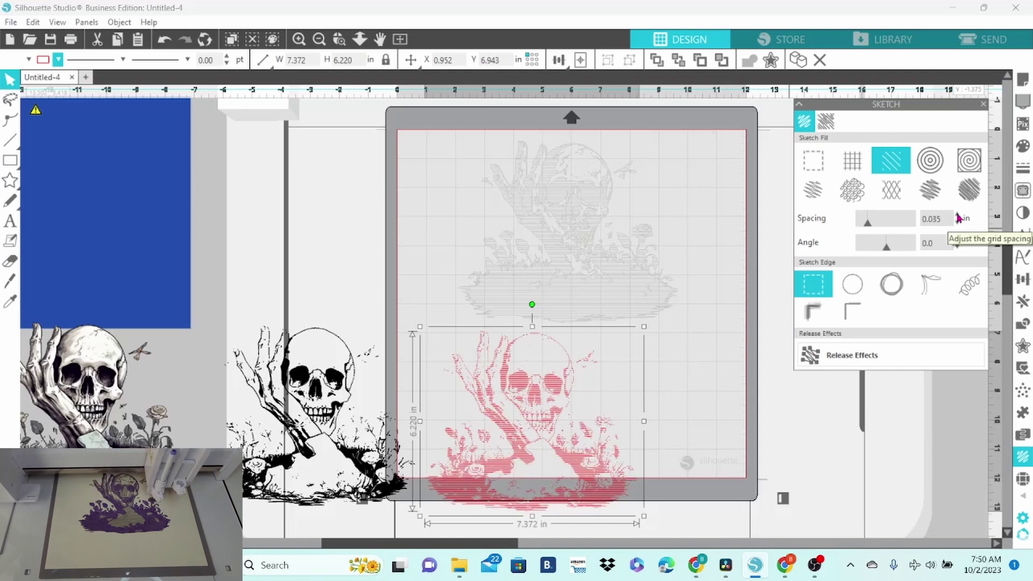
{"action": "left_click", "coordinate": [958, 214]}
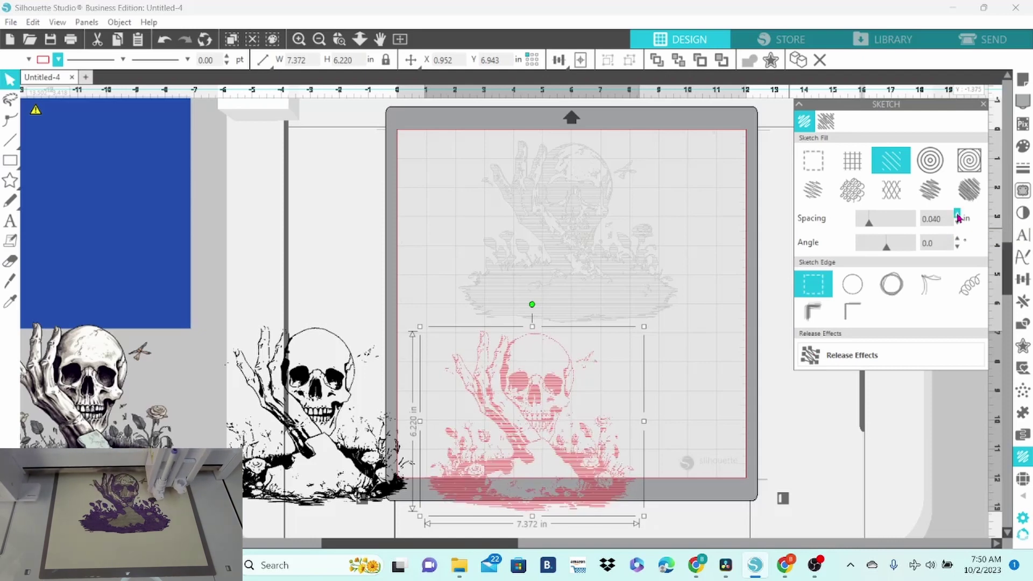
{"action": "left_click", "coordinate": [958, 214]}
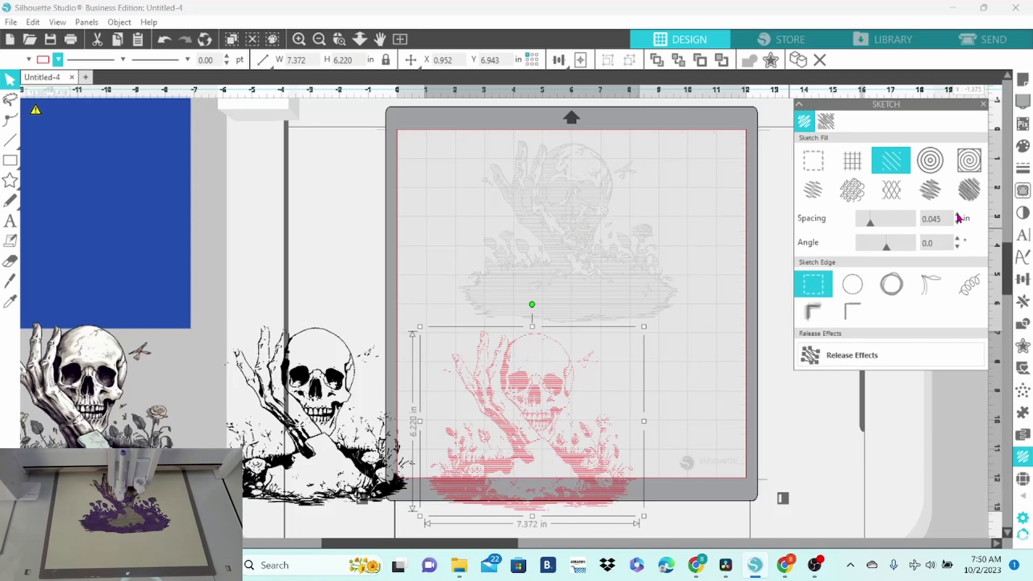
Add an outline edge, release the sketch, colour it grey, and move it onto the mat
{"action": "left_click", "coordinate": [861, 286]}
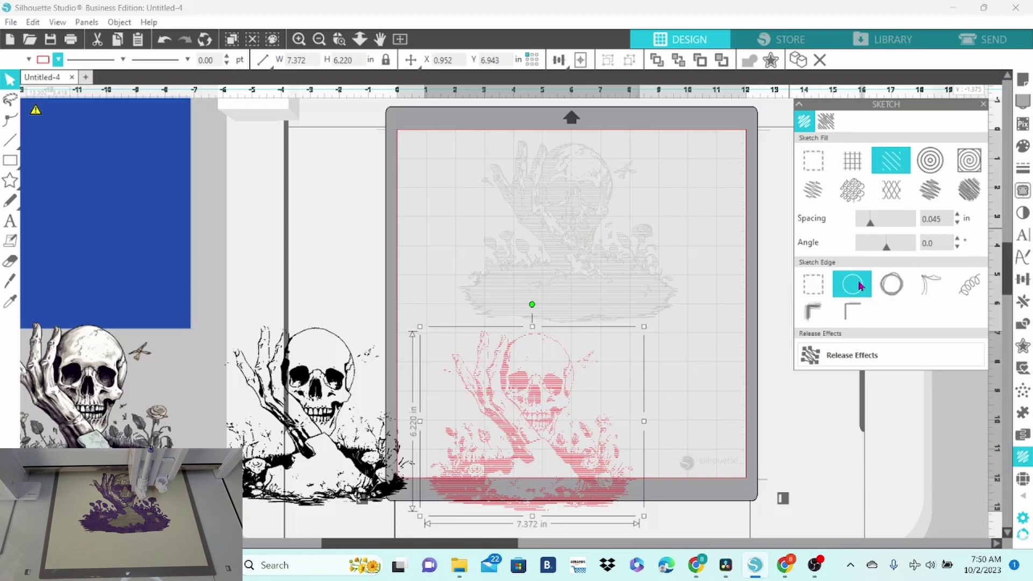
{"action": "left_click", "coordinate": [880, 358]}
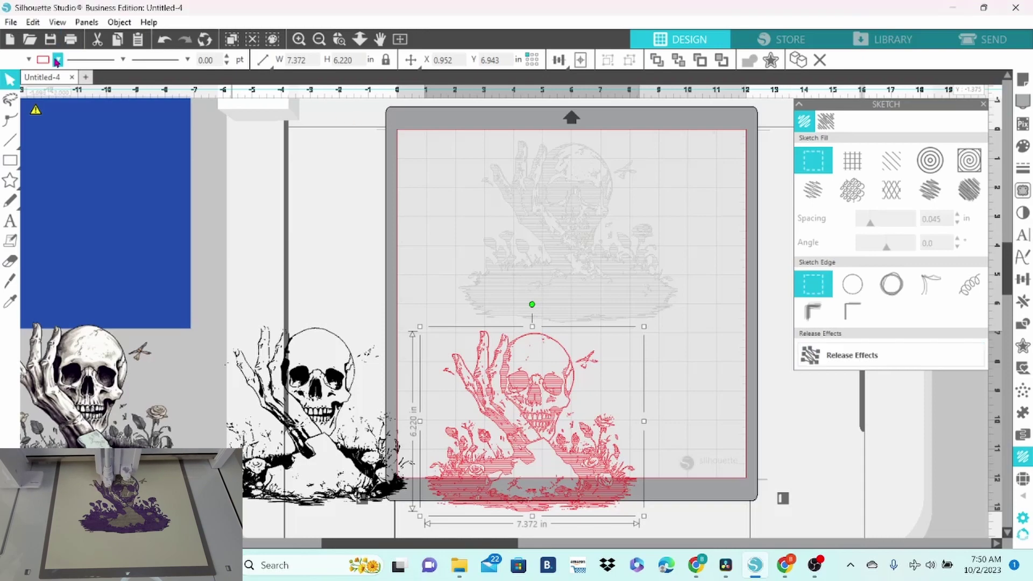
{"action": "left_click", "coordinate": [58, 59]}
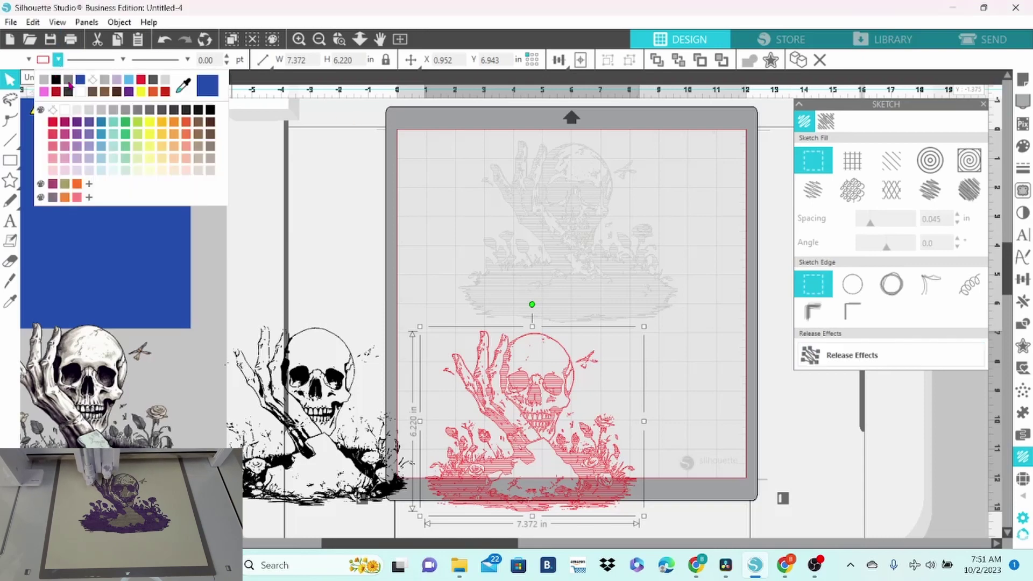
{"action": "left_click", "coordinate": [69, 81]}
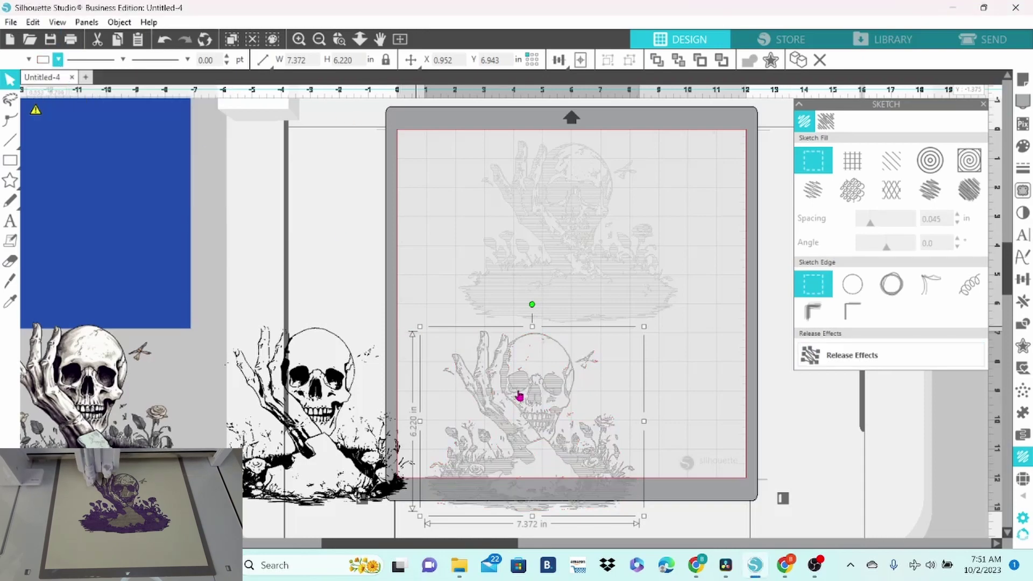
{"action": "left_click_drag", "start_coordinate": [520, 397], "coordinate": [546, 253]}
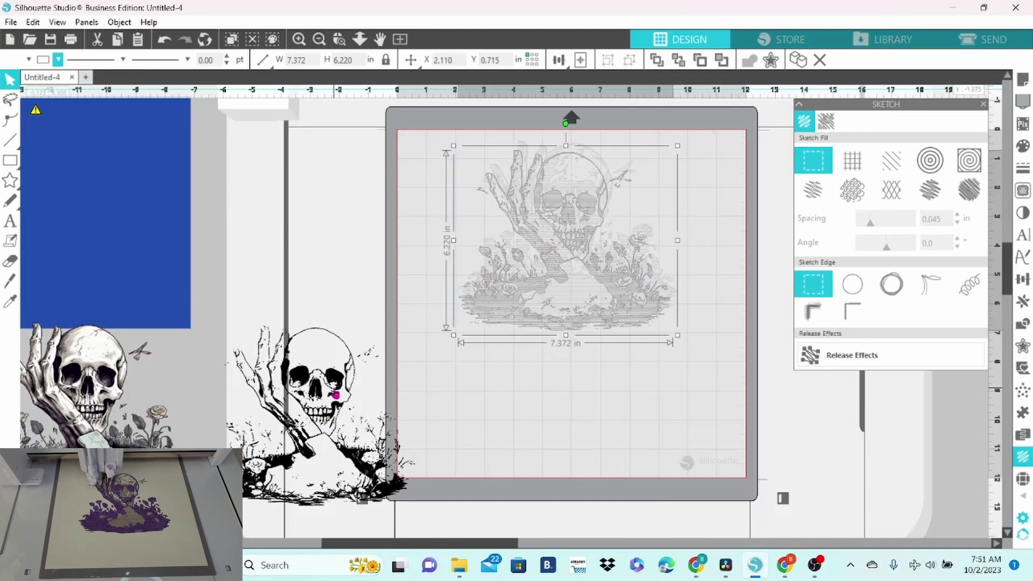
Sketch the black skull copy with a straight-line fill at 0.035 in spacing and an edge, then release it
{"action": "left_click_drag", "start_coordinate": [335, 395], "coordinate": [426, 391]}
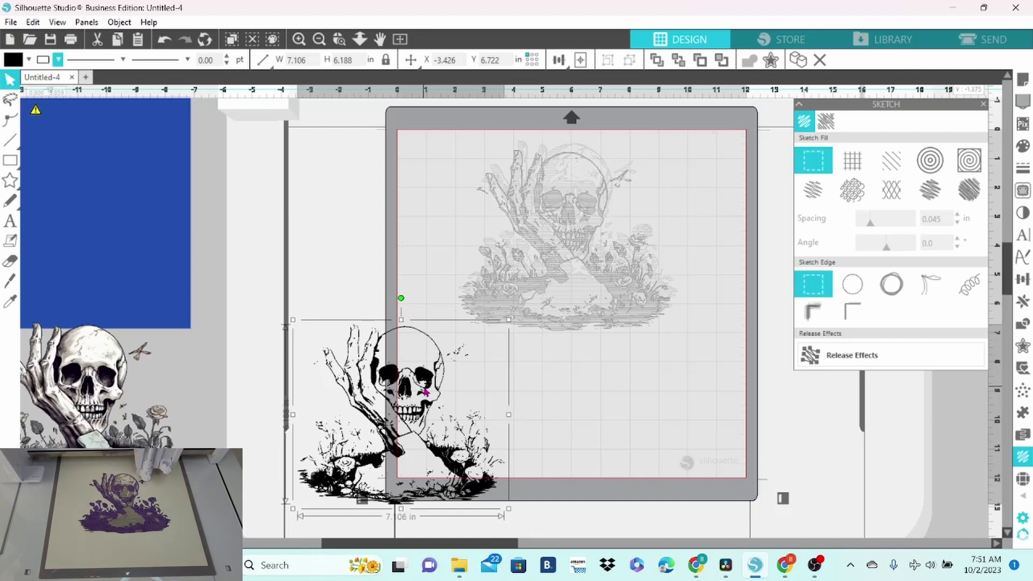
{"action": "left_click", "coordinate": [885, 170]}
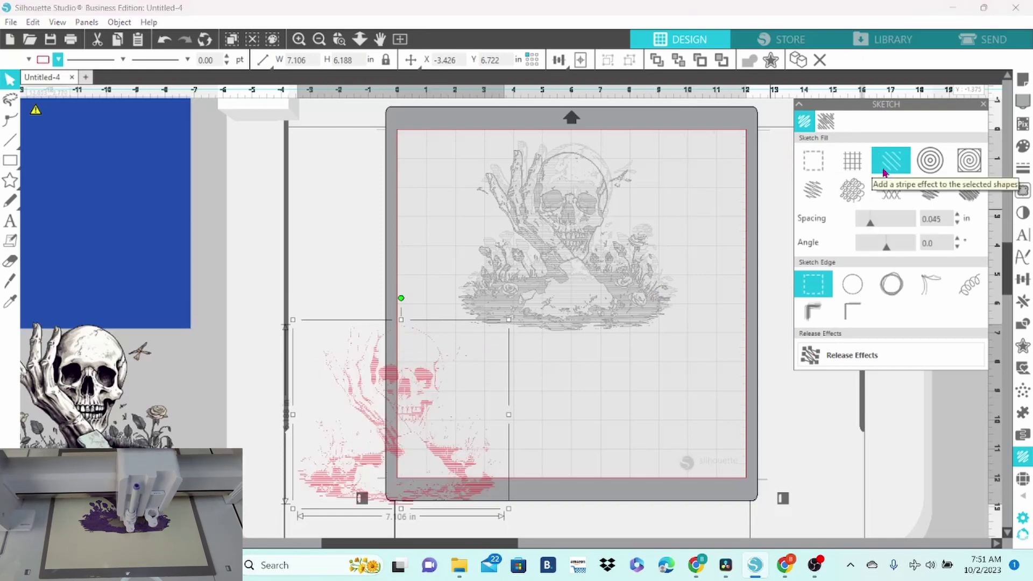
{"action": "left_click", "coordinate": [958, 222]}
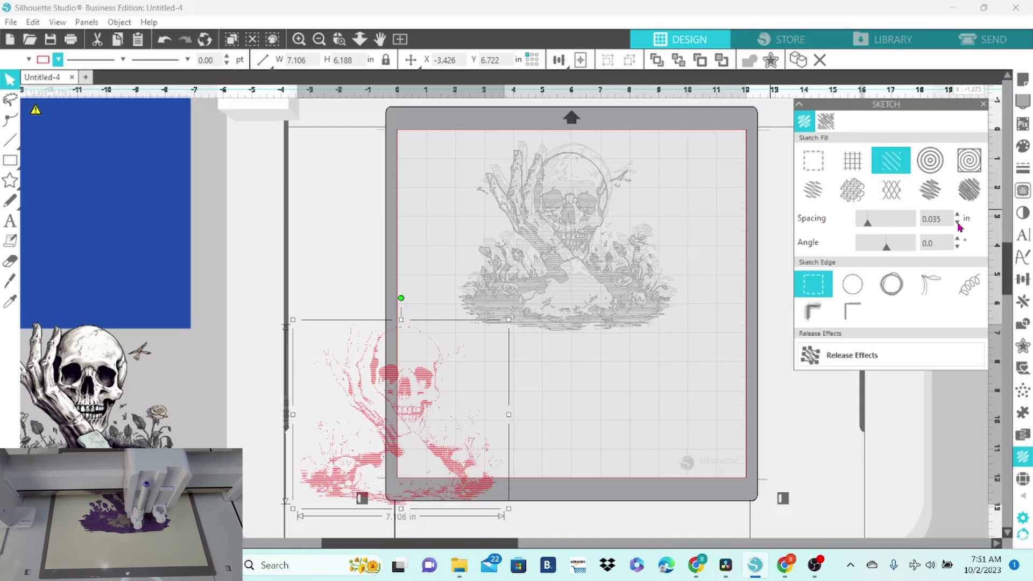
{"action": "left_click", "coordinate": [860, 282]}
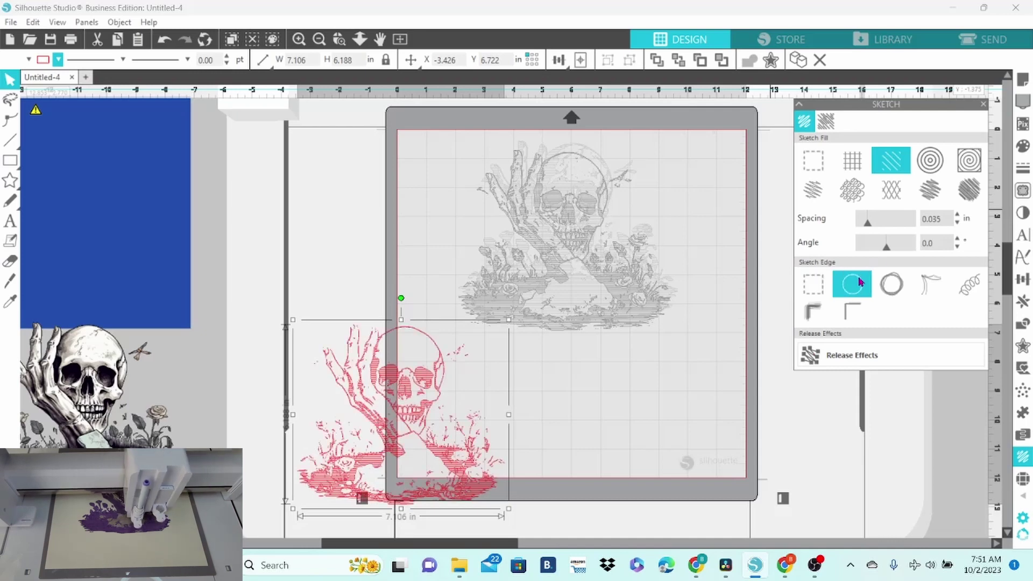
{"action": "left_click", "coordinate": [879, 358]}
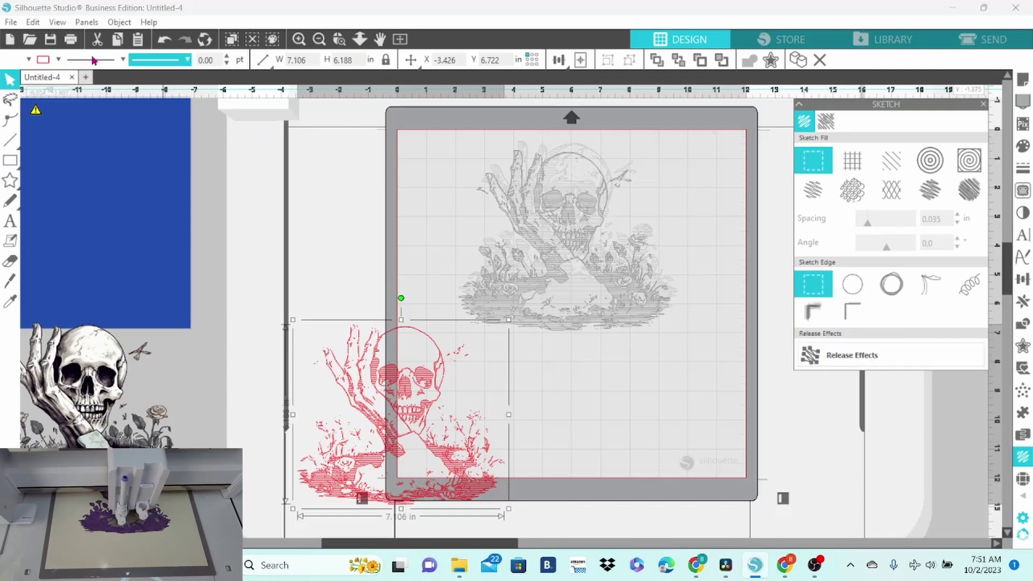
Colour the sketched skull black and stack it over the other layers on the mat
{"action": "left_click", "coordinate": [58, 59]}
{"action": "left_click", "coordinate": [68, 80]}
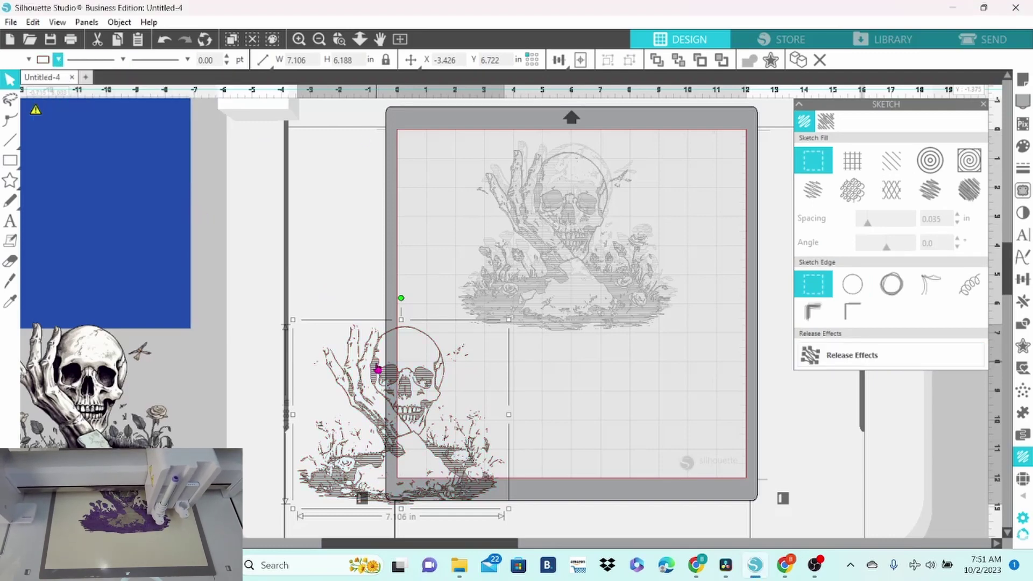
{"action": "left_click_drag", "start_coordinate": [380, 364], "coordinate": [549, 180]}
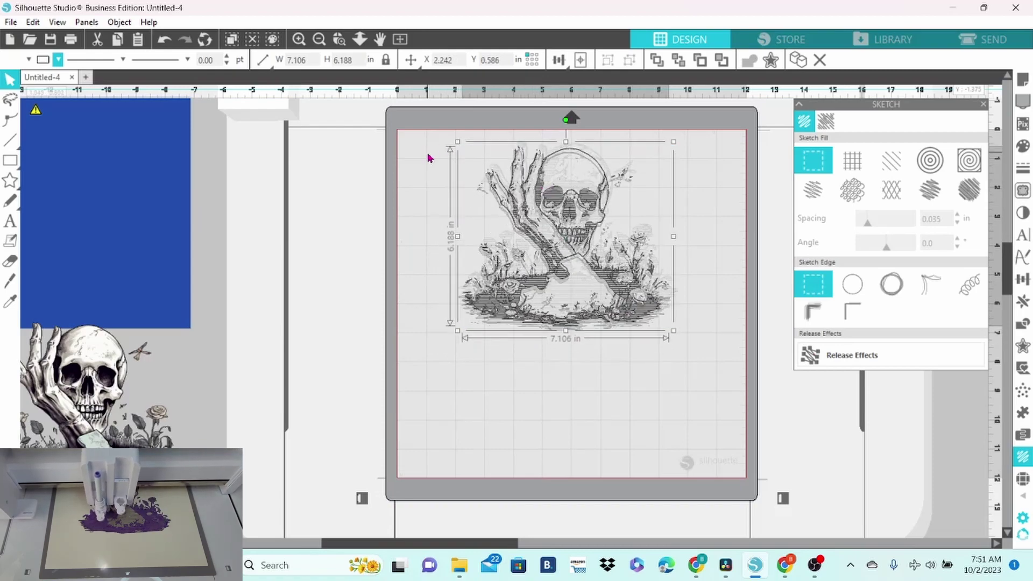
{"action": "left_click_drag", "start_coordinate": [431, 157], "coordinate": [575, 289]}
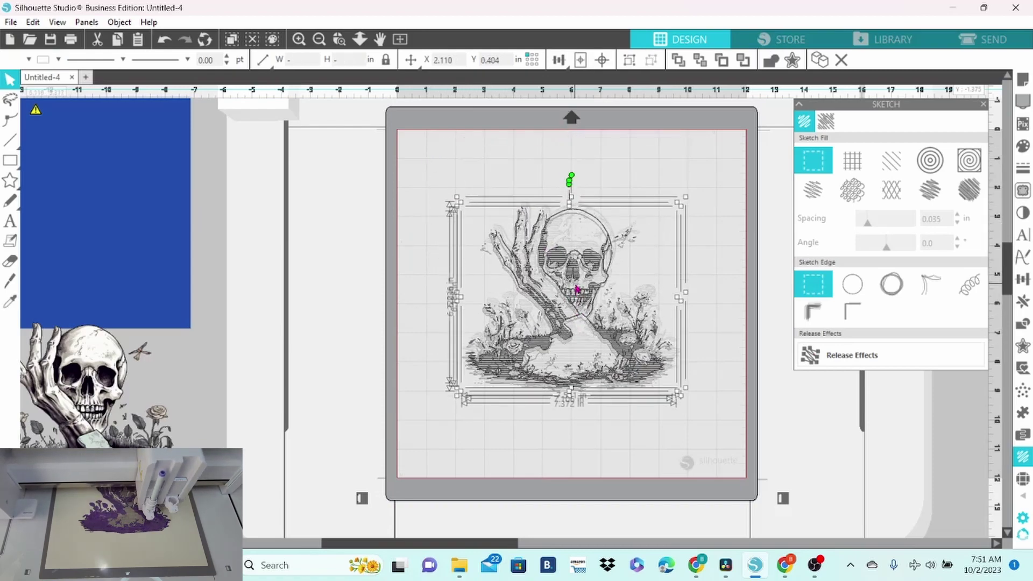
Zoom in on the skull design and pull one skull layer aside
{"action": "left_click", "coordinate": [338, 41]}
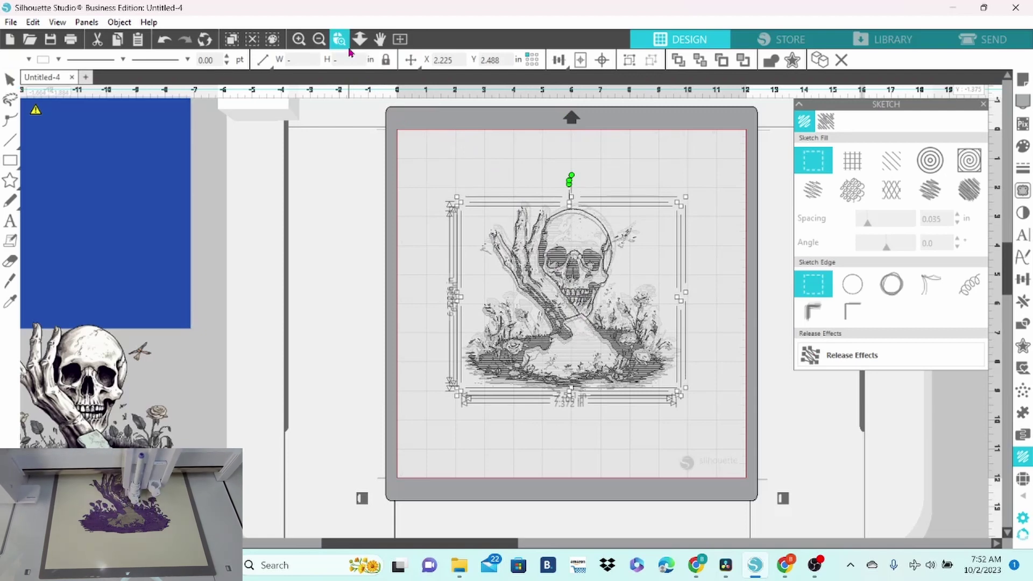
{"action": "left_click", "coordinate": [547, 223]}
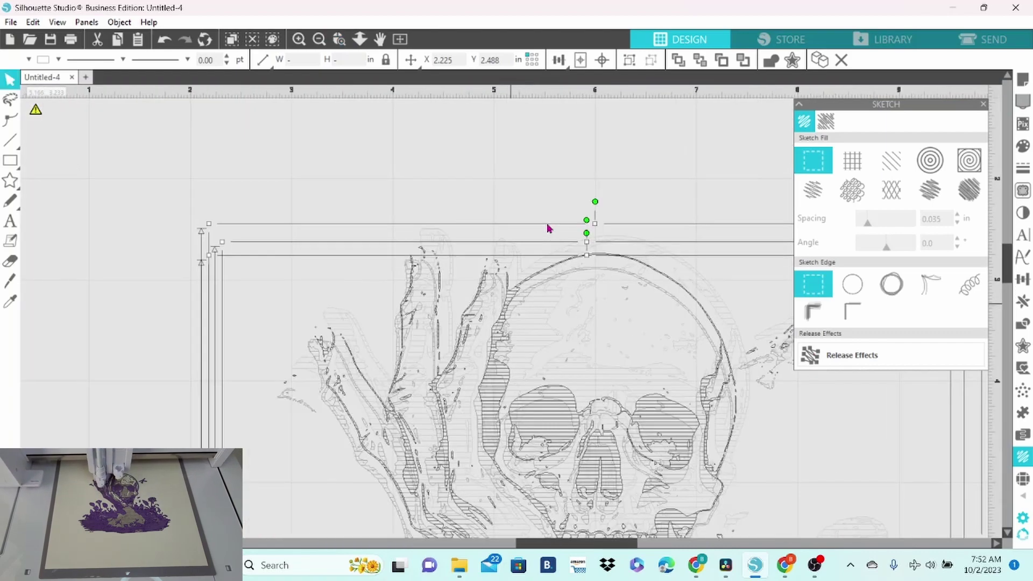
{"action": "left_click", "coordinate": [548, 229]}
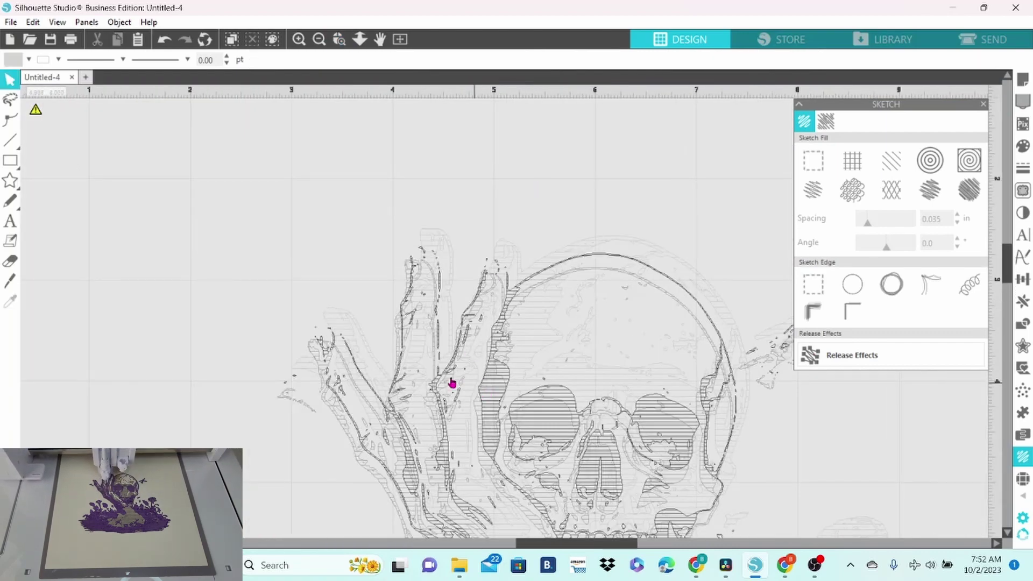
{"action": "left_click_drag", "start_coordinate": [402, 362], "coordinate": [156, 411]}
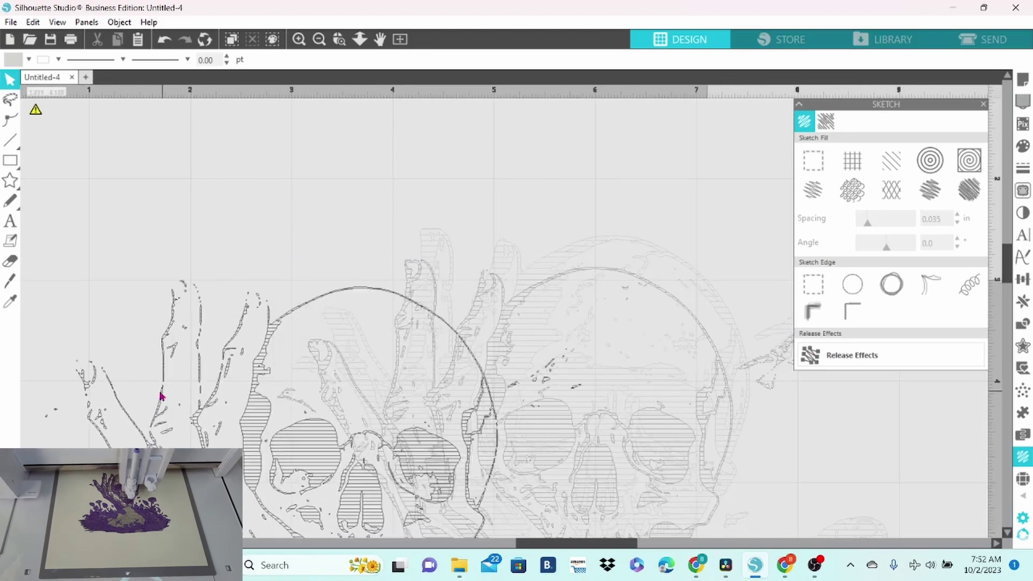
Move the faint grey skull layer onto the dark one and nudge it into exact alignment
{"action": "left_click", "coordinate": [478, 316]}
{"action": "left_click_drag", "start_coordinate": [477, 315], "coordinate": [493, 287]}
{"action": "left_click", "coordinate": [493, 287]}
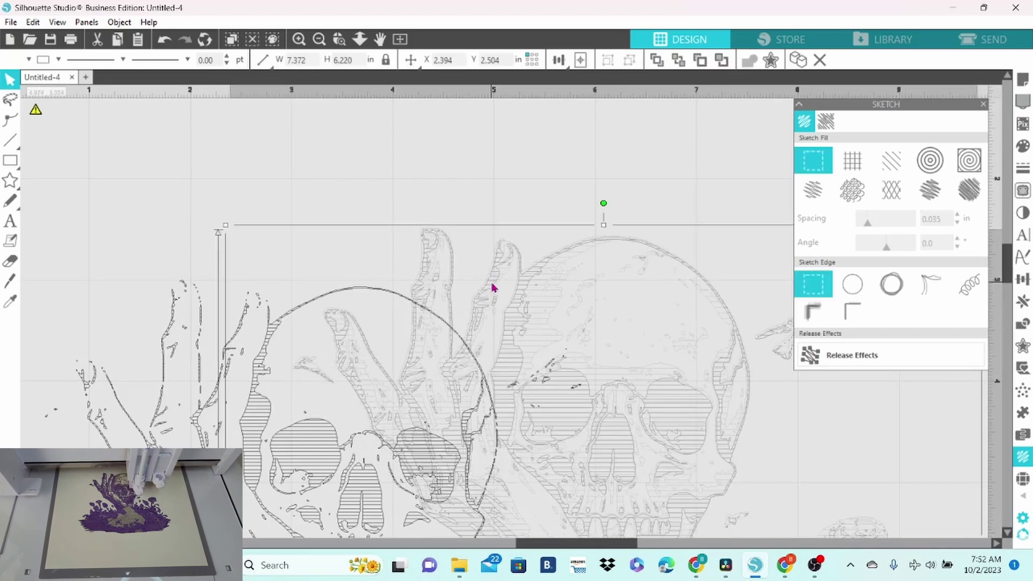
{"action": "left_click_drag", "start_coordinate": [493, 288], "coordinate": [492, 287]}
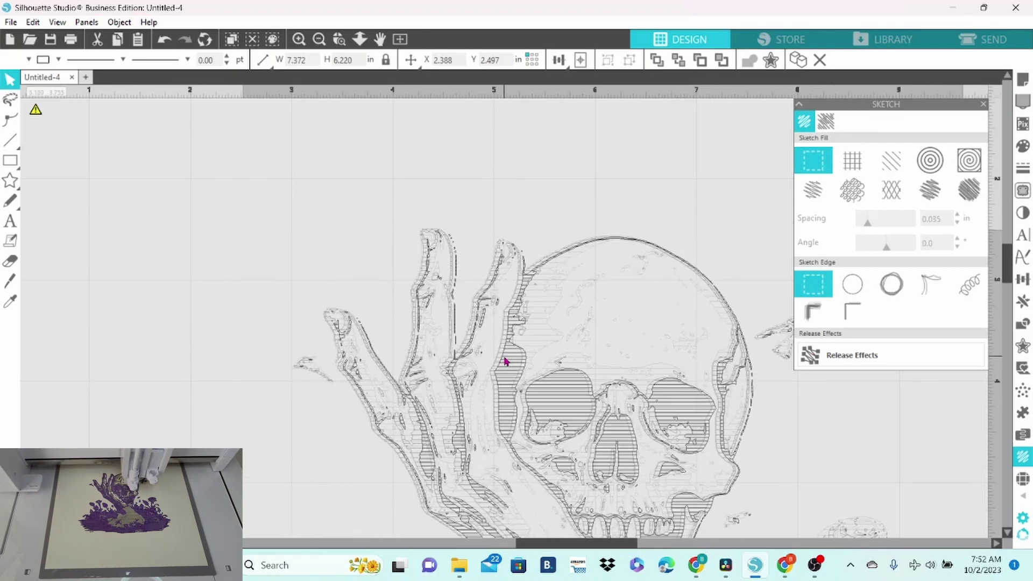
{"action": "left_click", "coordinate": [502, 357]}
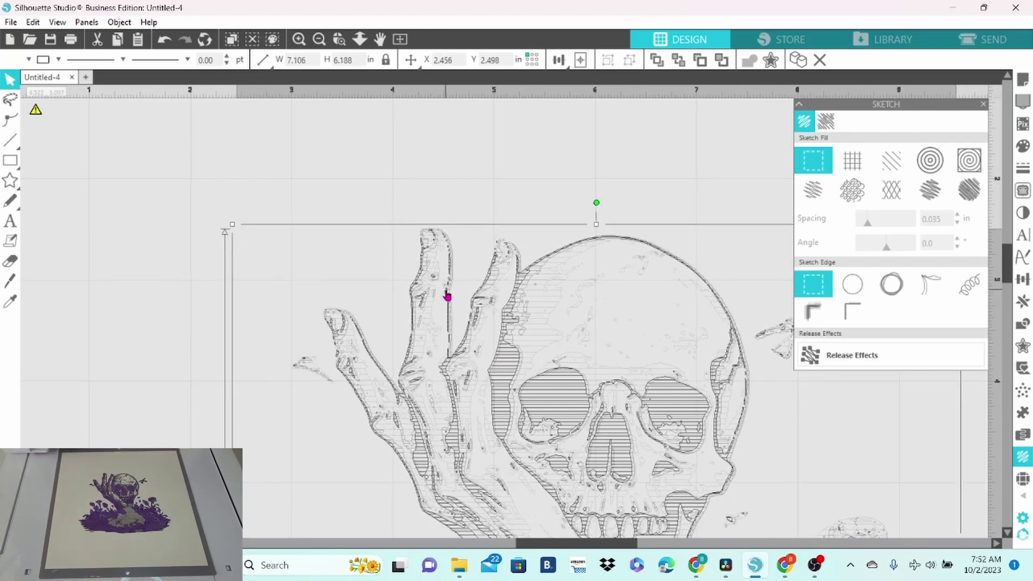
{"action": "left_click_drag", "start_coordinate": [447, 296], "coordinate": [448, 296]}
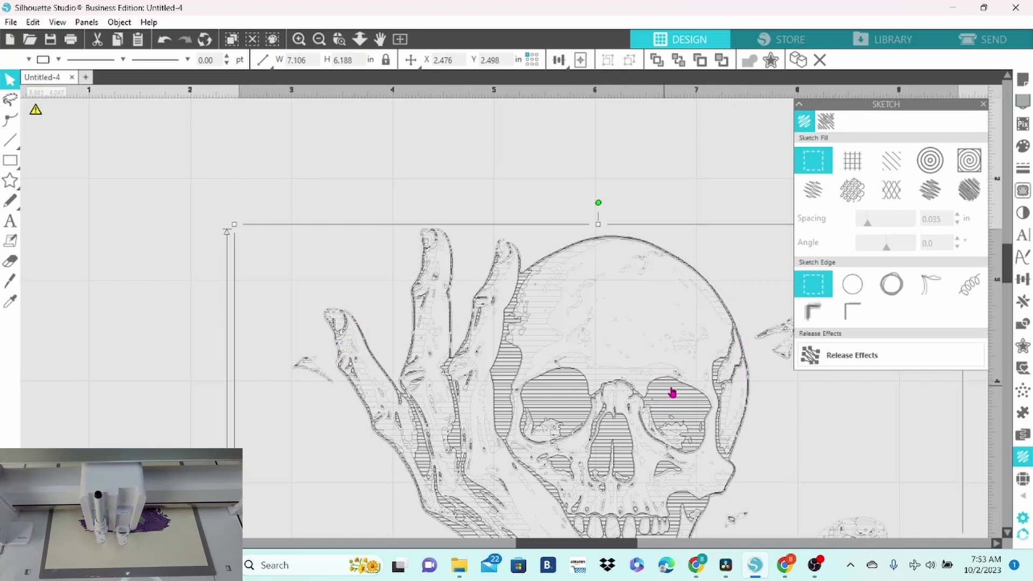
{"action": "left_click", "coordinate": [400, 40]}
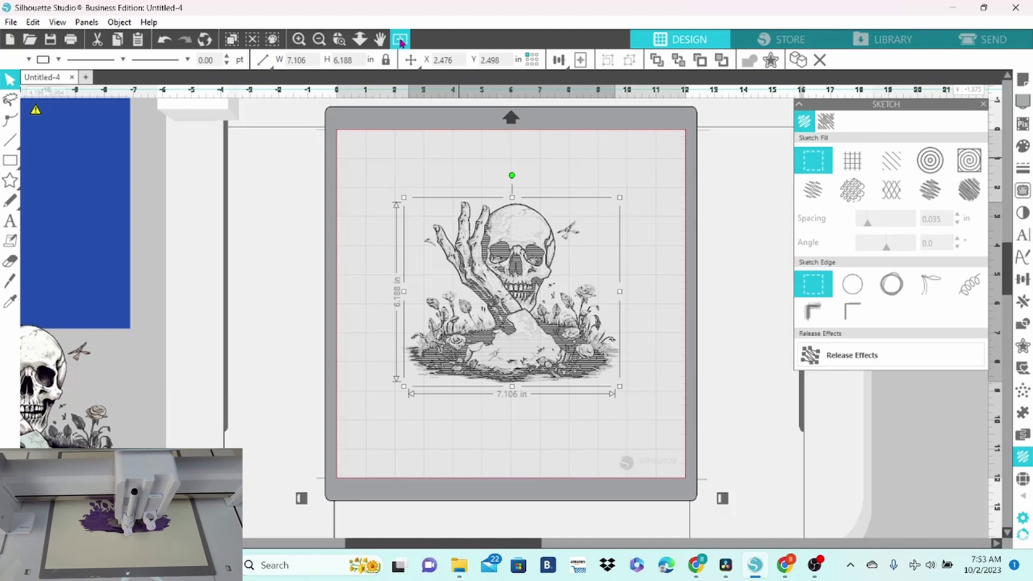
Group the skull layers and place the blue square on the mat behind the image
{"action": "left_click_drag", "start_coordinate": [362, 192], "coordinate": [540, 330]}
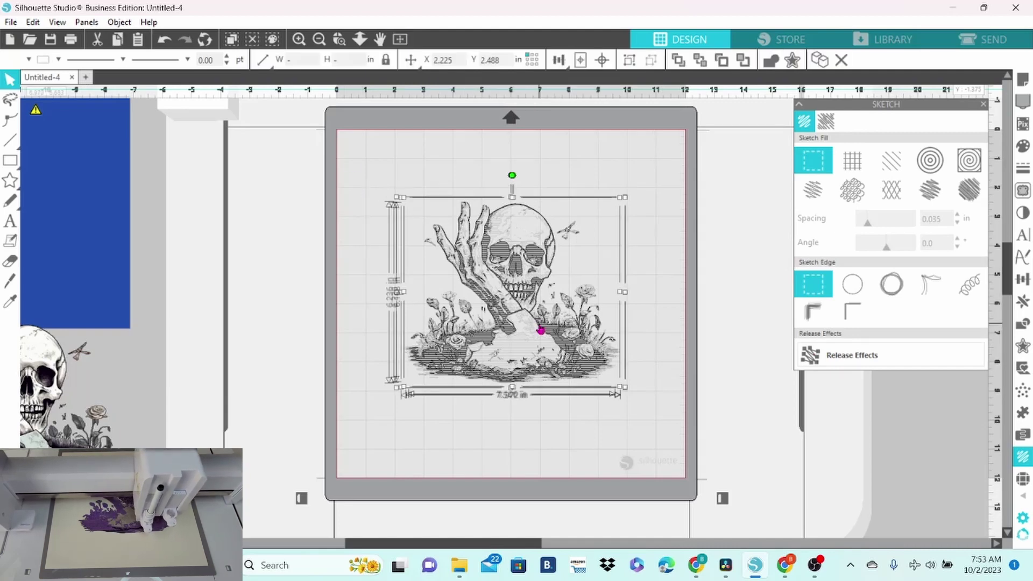
{"action": "right_click", "coordinate": [540, 330]}
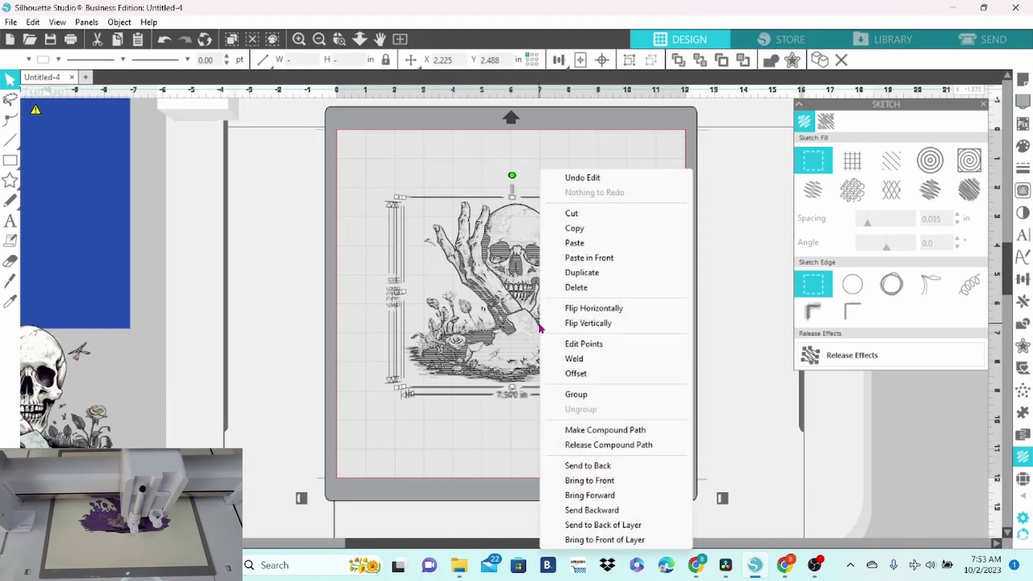
{"action": "left_click", "coordinate": [567, 396]}
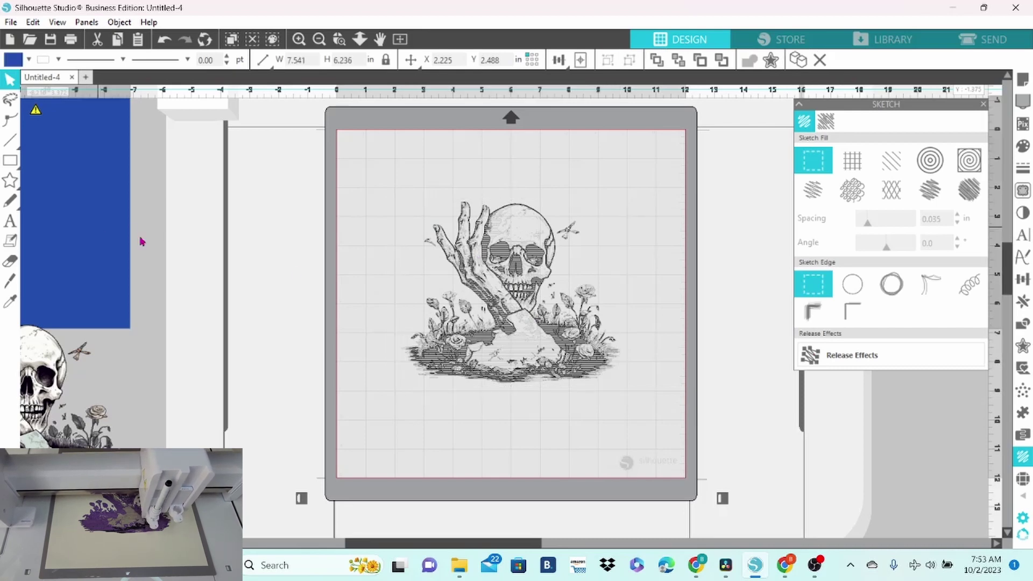
{"action": "left_click_drag", "start_coordinate": [142, 242], "coordinate": [477, 346]}
{"action": "left_click_drag", "start_coordinate": [575, 335], "coordinate": [592, 310]}
{"action": "key", "text": "Escape"}
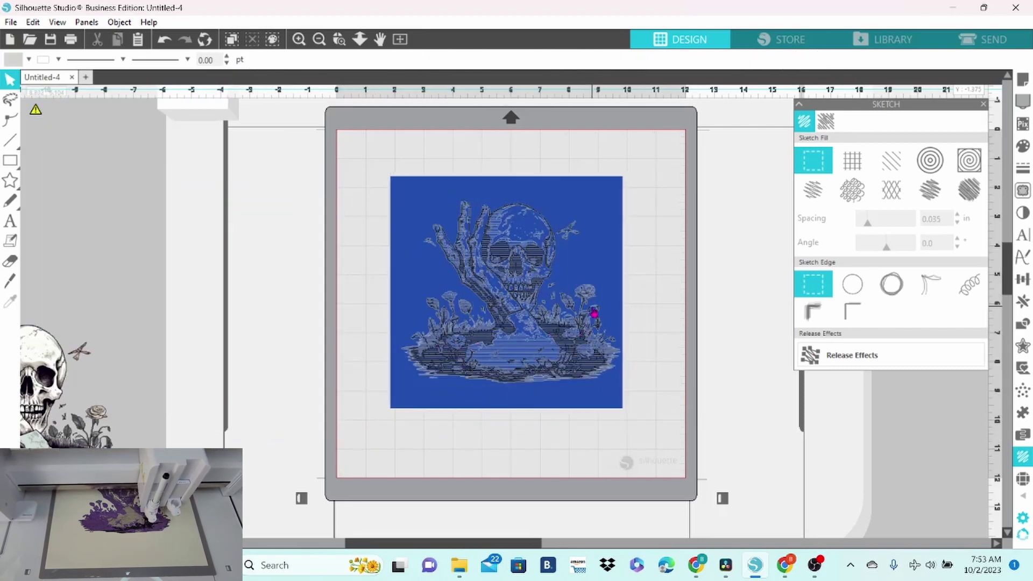
Remove the square's blue fill and give it a red outline
{"action": "left_click", "coordinate": [591, 200]}
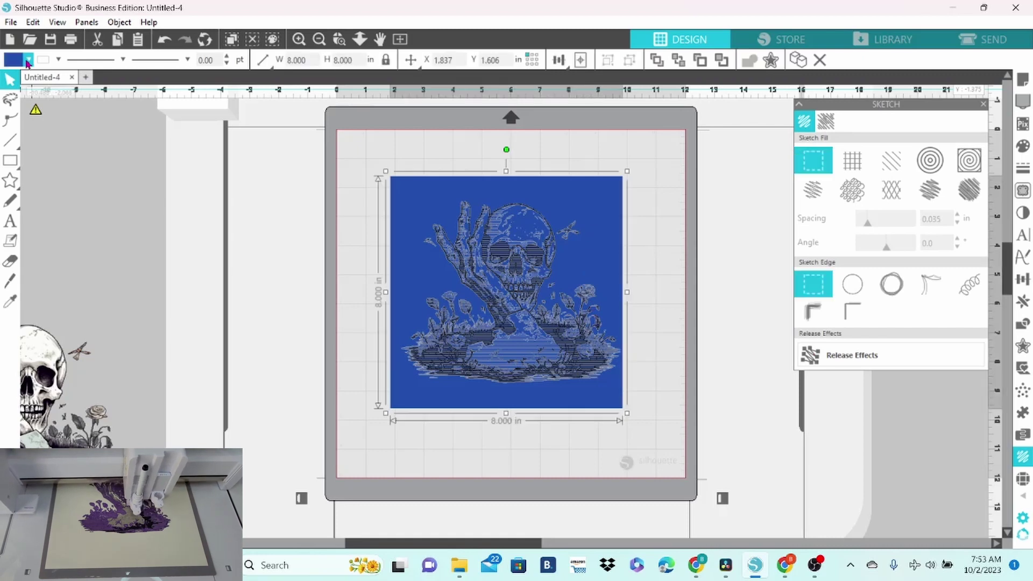
{"action": "left_click", "coordinate": [28, 60]}
{"action": "left_click", "coordinate": [63, 81]}
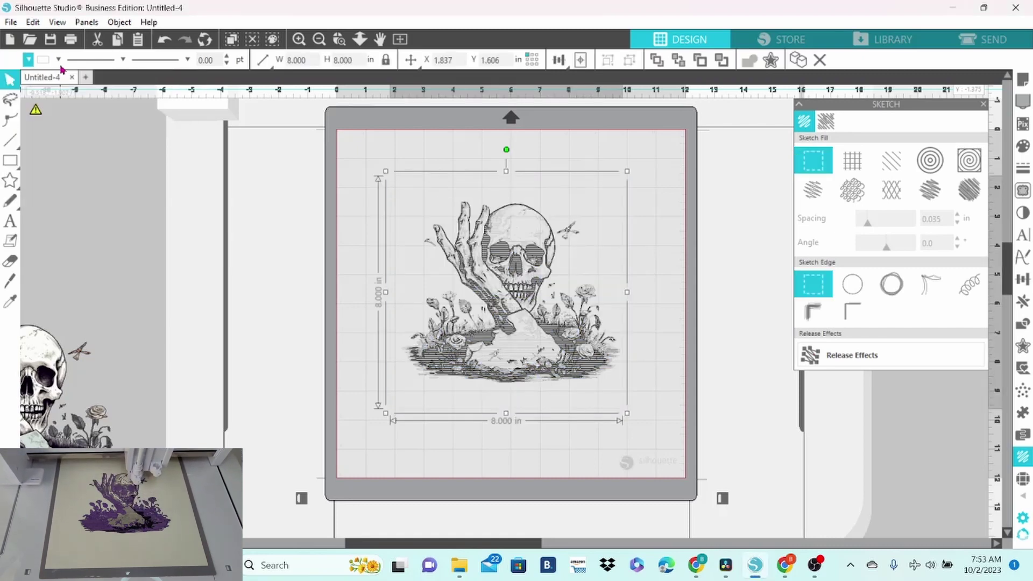
{"action": "left_click", "coordinate": [58, 60]}
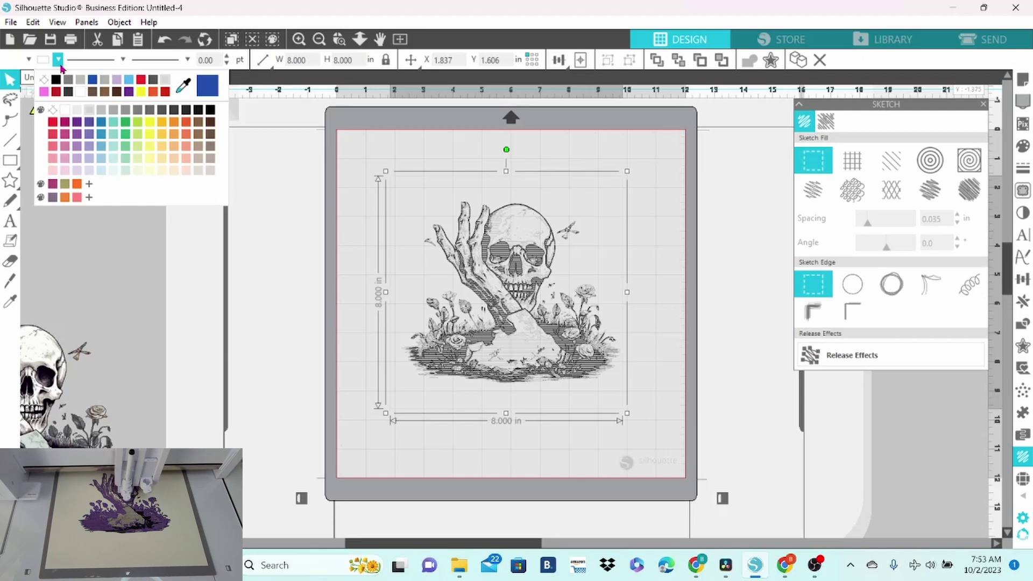
{"action": "left_click", "coordinate": [141, 81]}
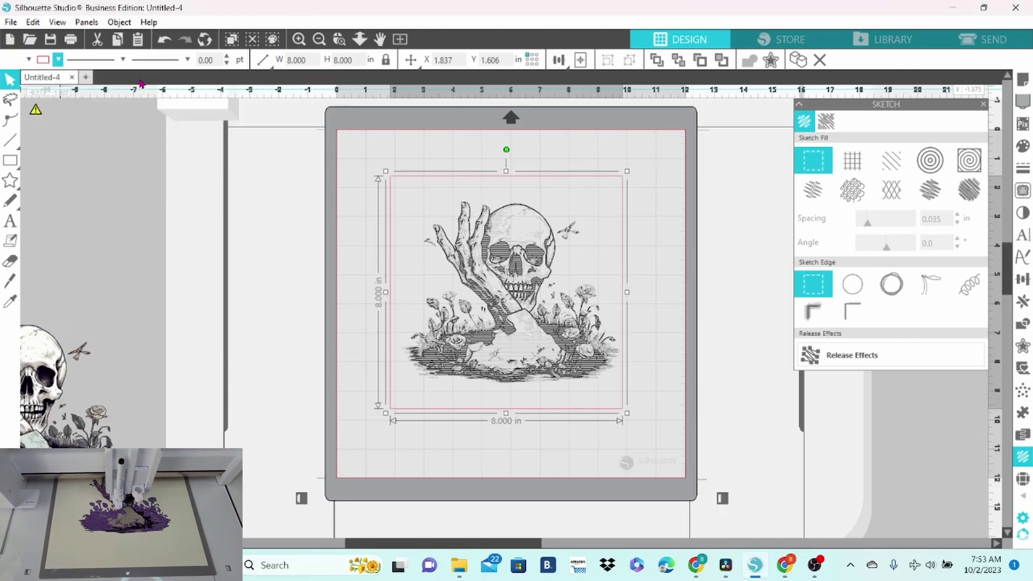
Centre the skull image on the square, then centre both on the page
{"action": "left_click_drag", "start_coordinate": [300, 162], "coordinate": [518, 293]}
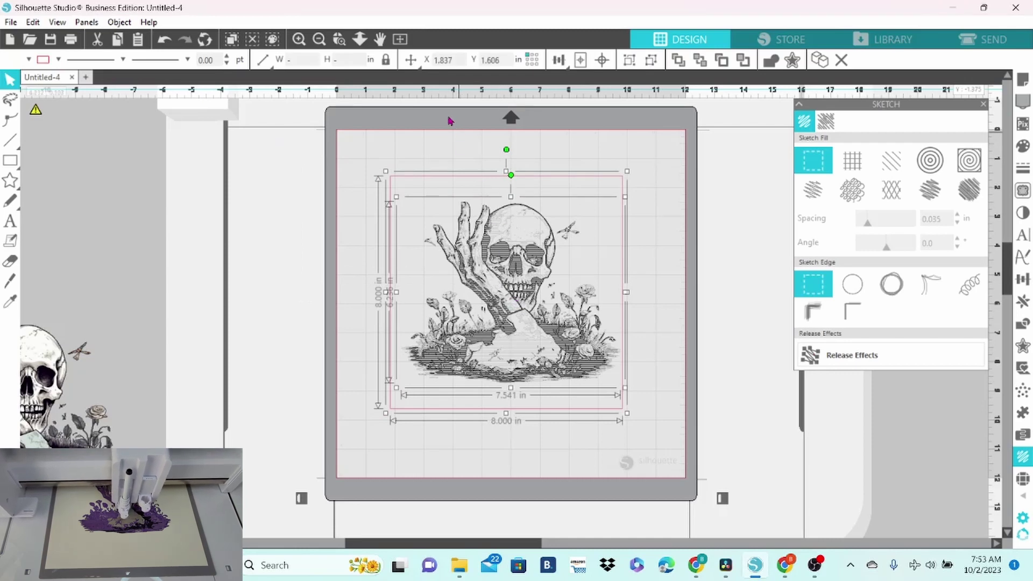
{"action": "left_click", "coordinate": [599, 63]}
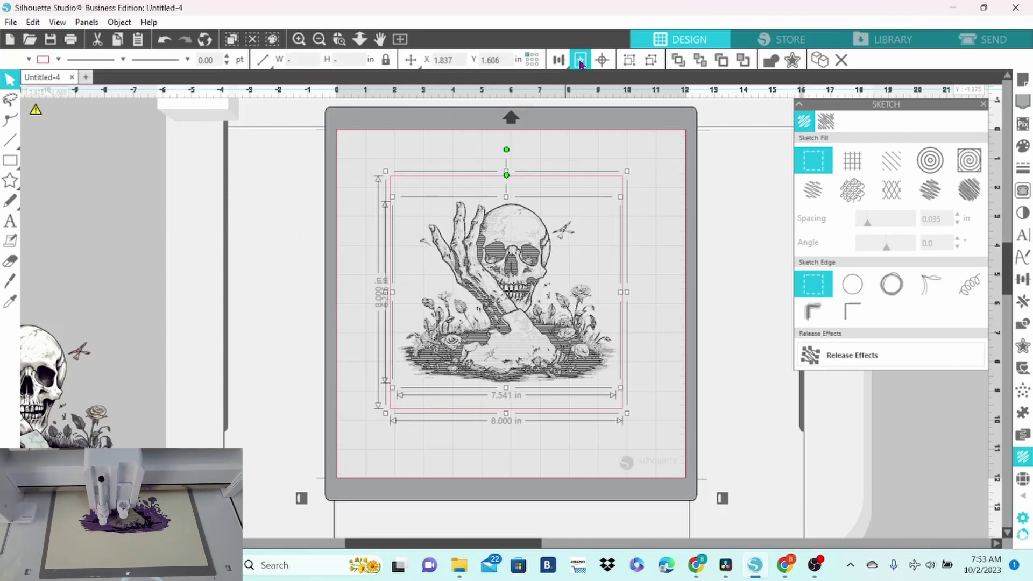
{"action": "left_click", "coordinate": [580, 61]}
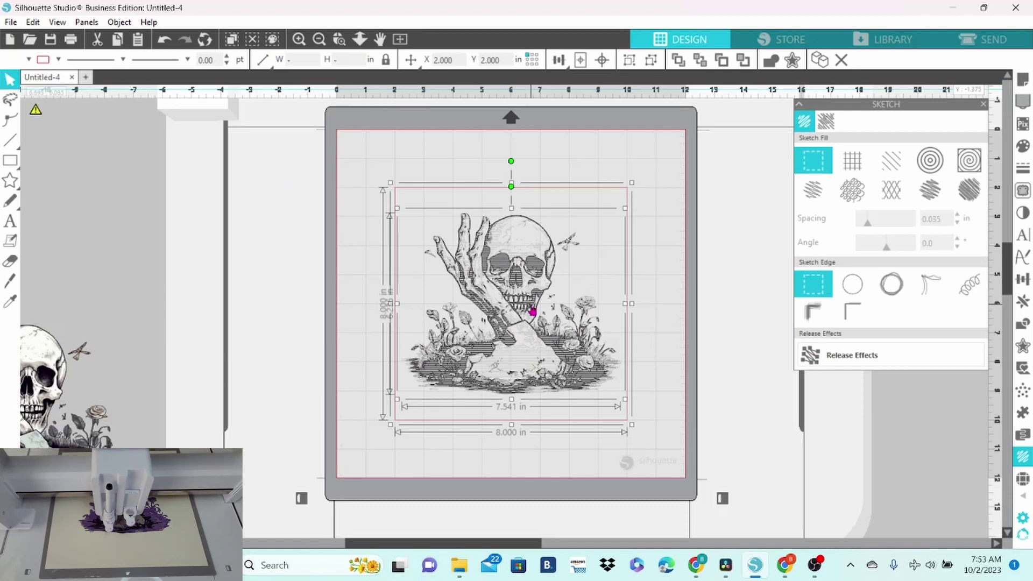
{"action": "left_click", "coordinate": [731, 331]}
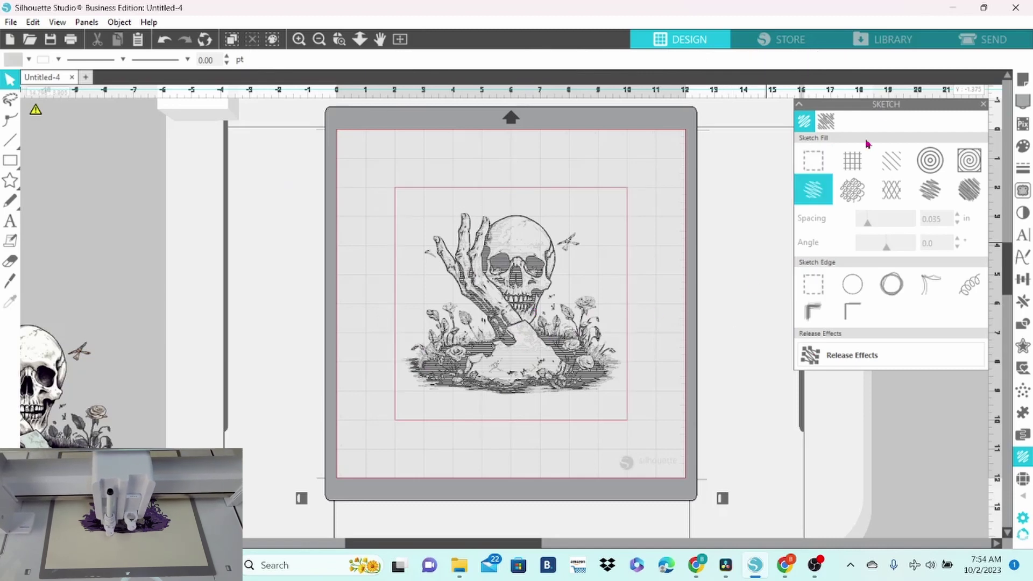
In the Send settings, enable the dark grey and black layers and set light grey to Sketch
{"action": "left_click", "coordinate": [971, 43]}
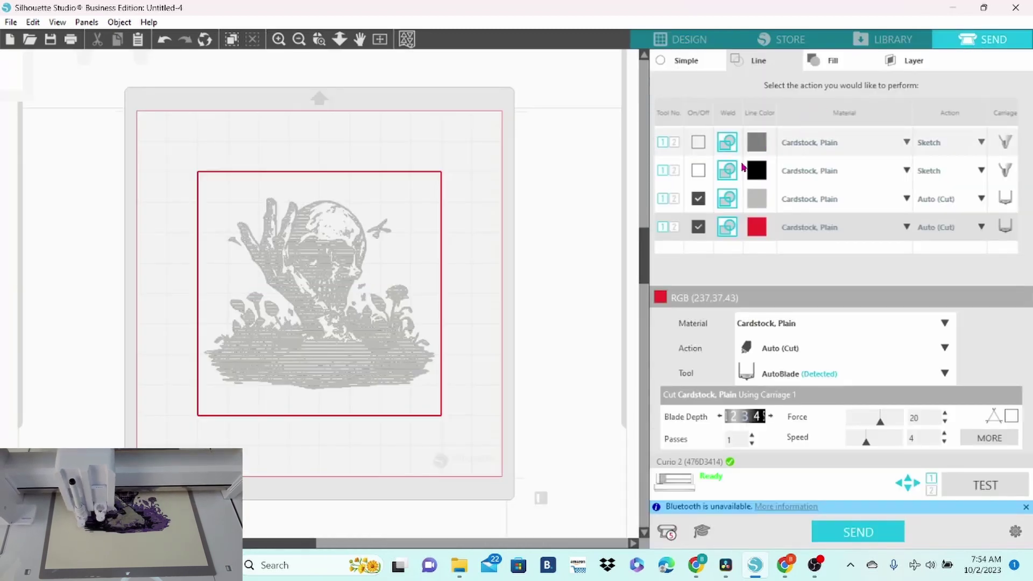
{"action": "left_click", "coordinate": [698, 142]}
{"action": "left_click", "coordinate": [699, 170]}
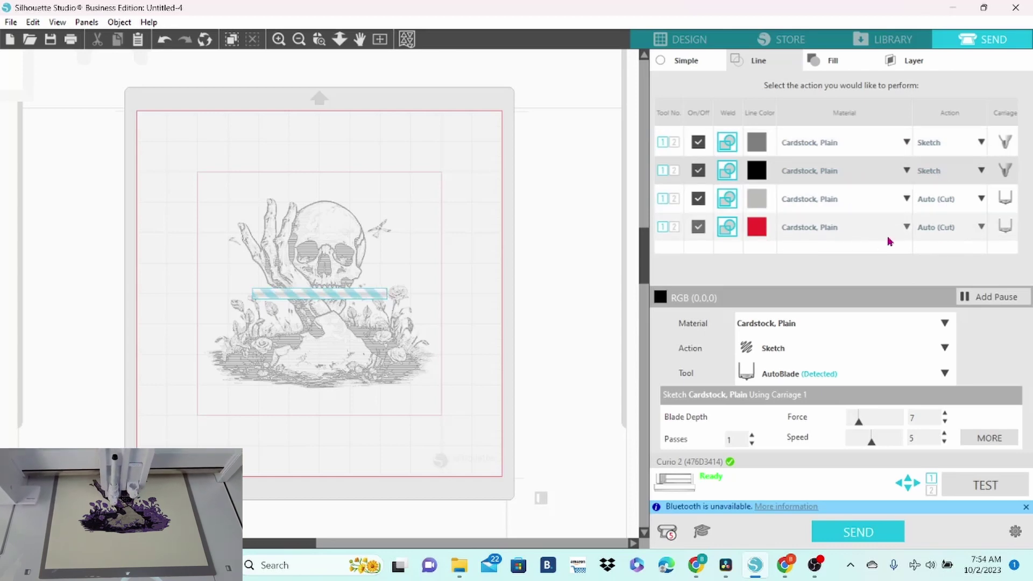
{"action": "left_click", "coordinate": [982, 200]}
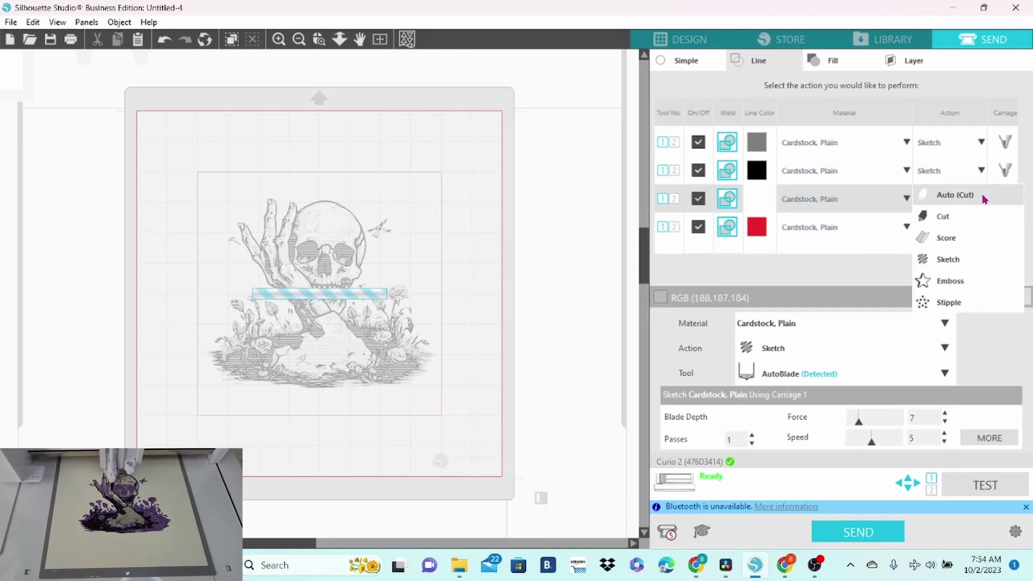
{"action": "left_click", "coordinate": [948, 261]}
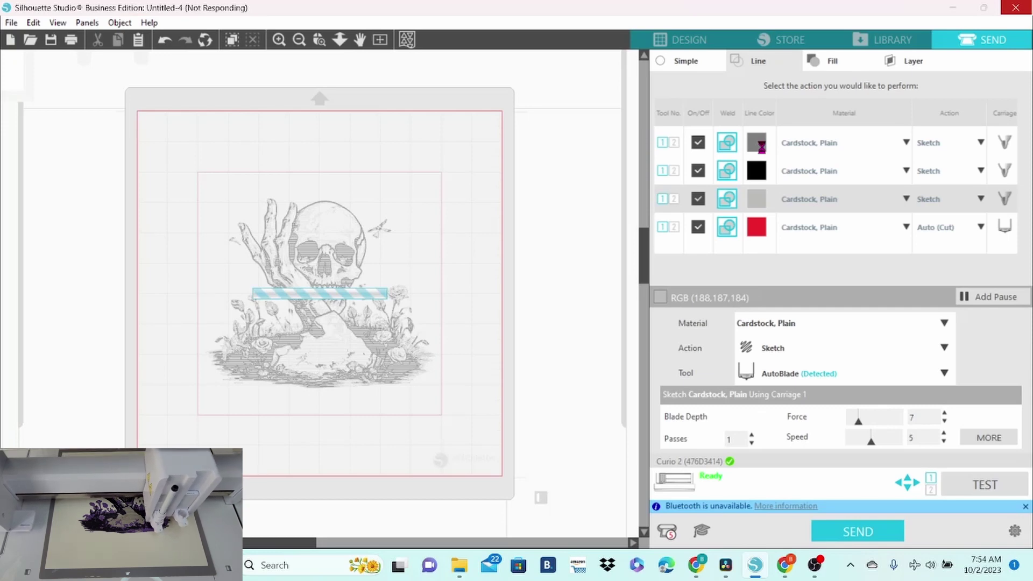
{"action": "left_click", "coordinate": [760, 145]}
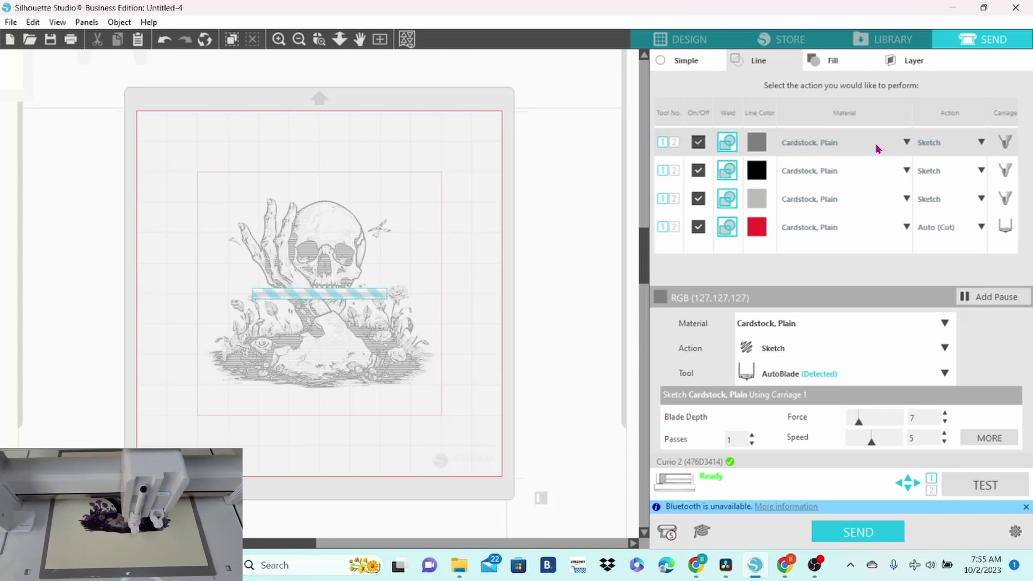
Add a pause after each of the dark grey, black and light grey layers
{"action": "left_click", "coordinate": [967, 299]}
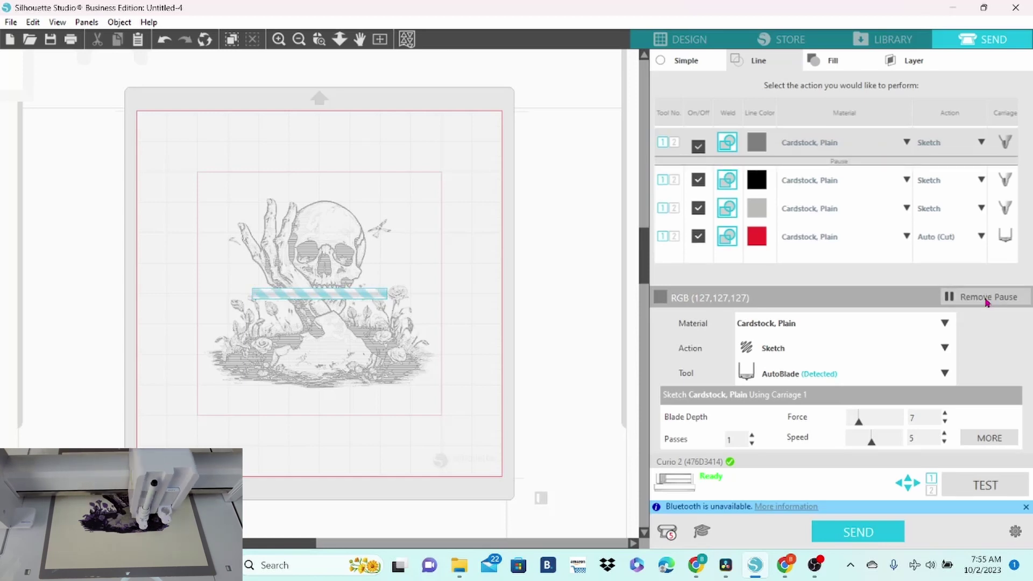
{"action": "left_click", "coordinate": [761, 180]}
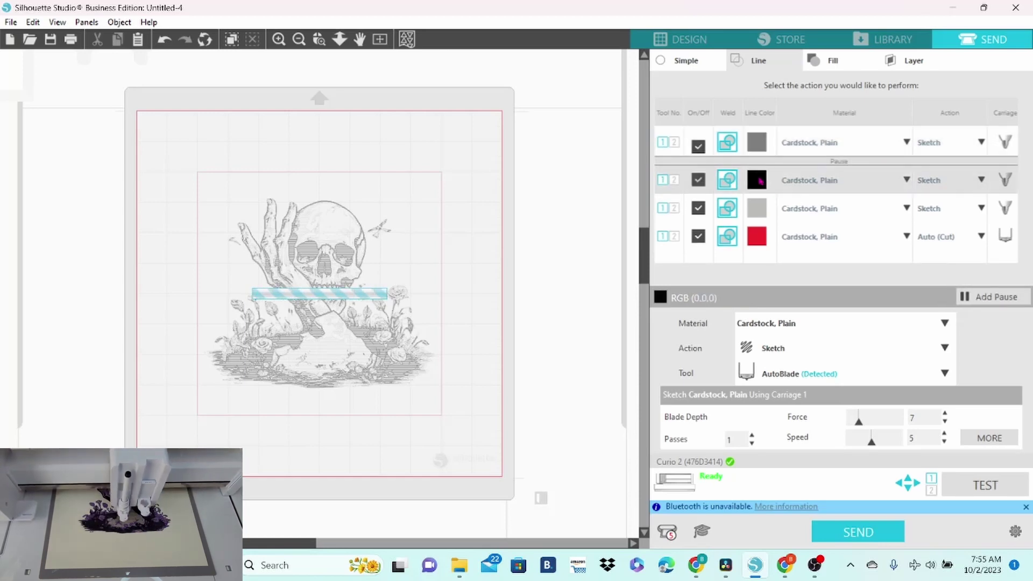
{"action": "left_click", "coordinate": [992, 299]}
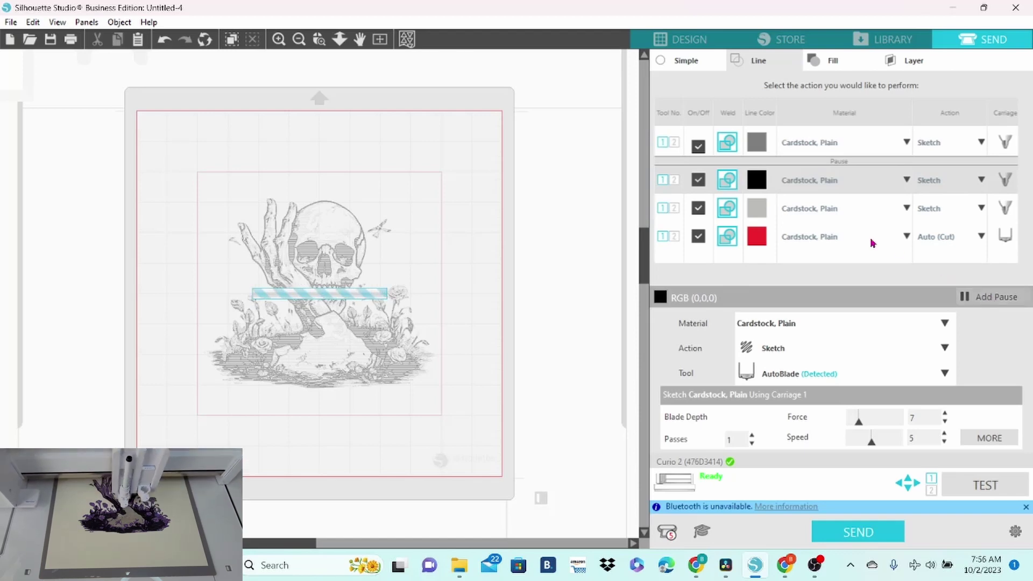
{"action": "left_click", "coordinate": [761, 222]}
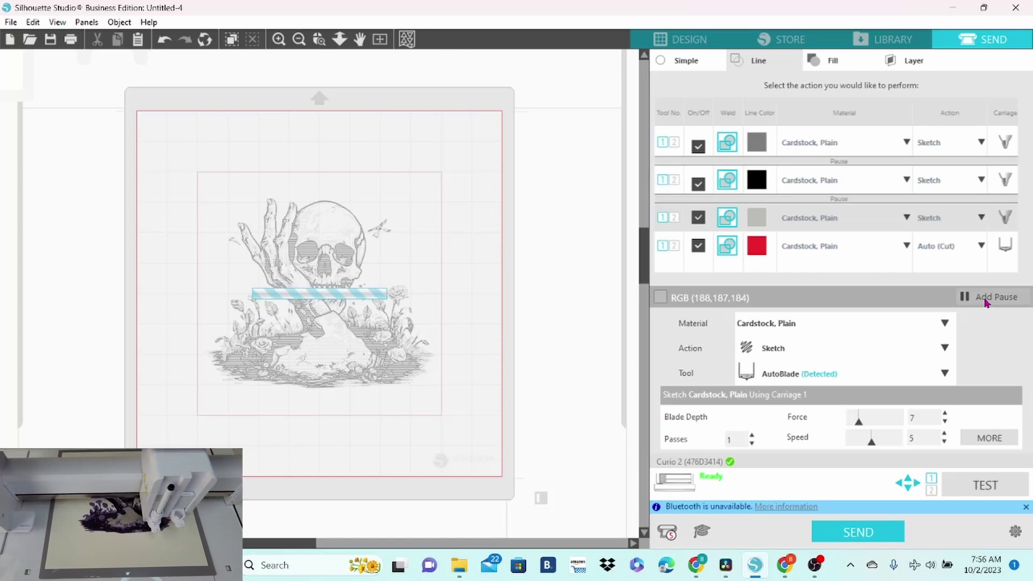
{"action": "left_click", "coordinate": [987, 300]}
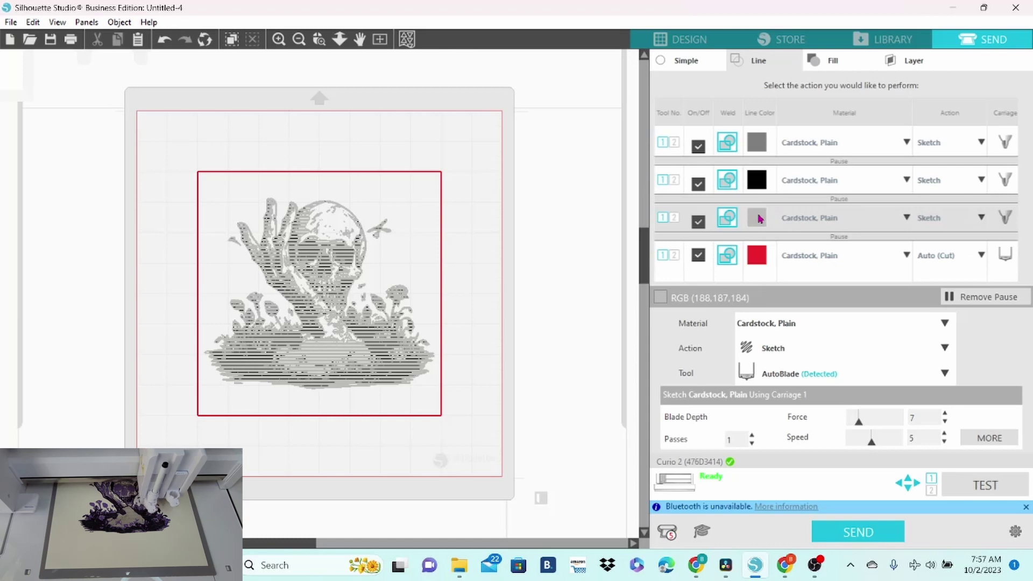
Drag the light grey row to the top of the line table
{"action": "left_click_drag", "start_coordinate": [760, 218], "coordinate": [759, 146]}
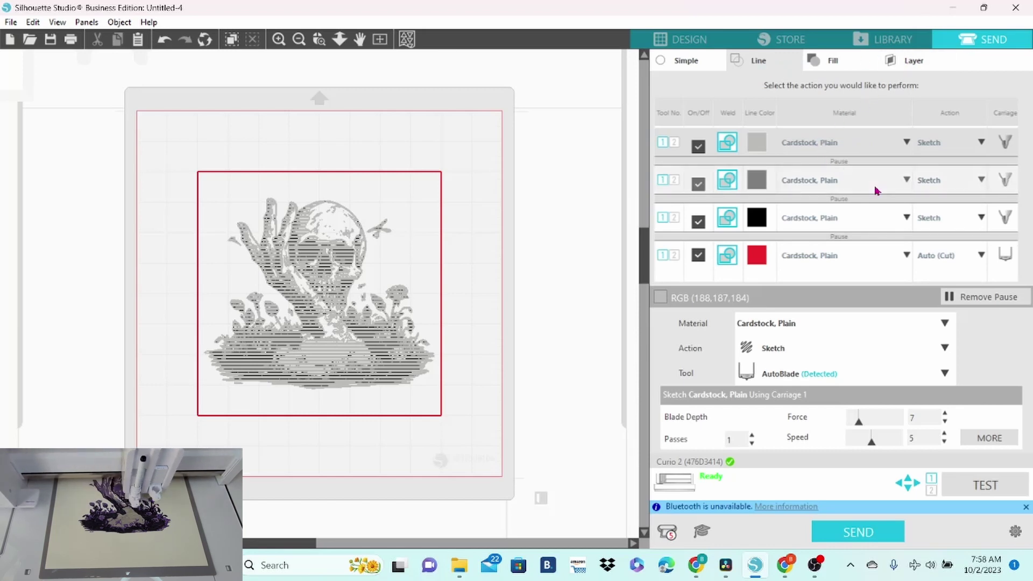
Delete the pauses after the light grey, dark grey and black layers
{"action": "left_click", "coordinate": [988, 295]}
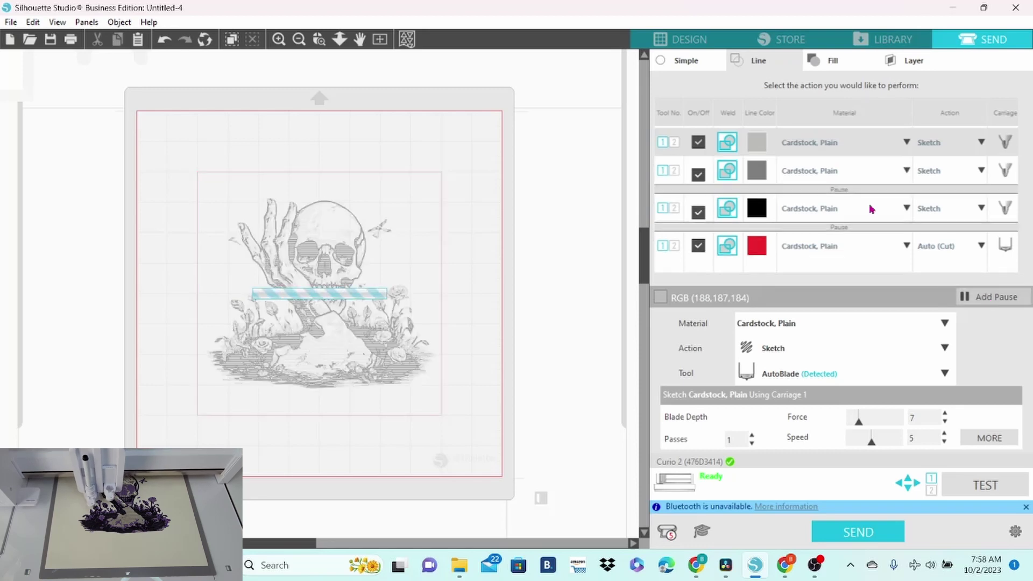
{"action": "left_click", "coordinate": [847, 177]}
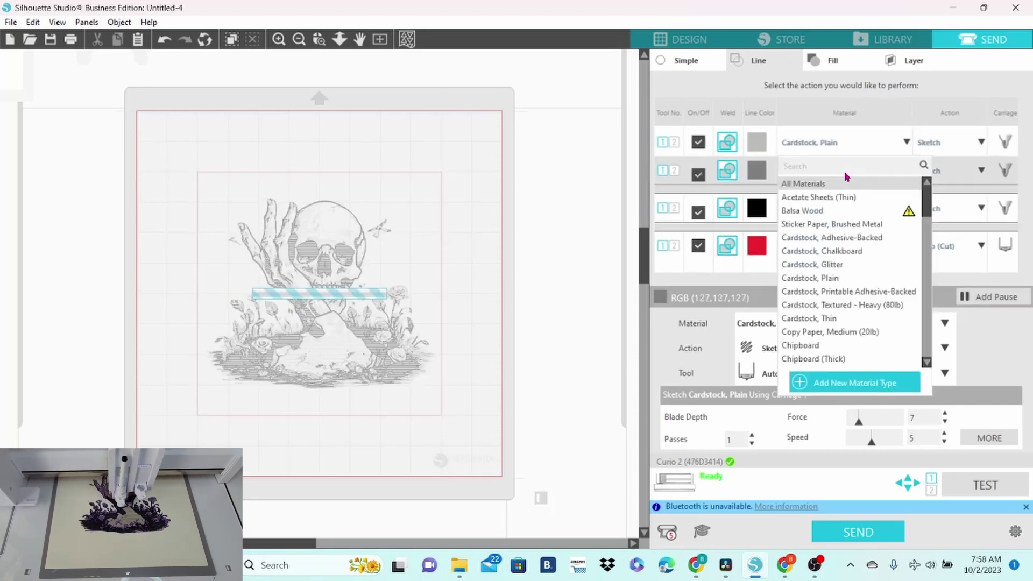
{"action": "left_click", "coordinate": [753, 175]}
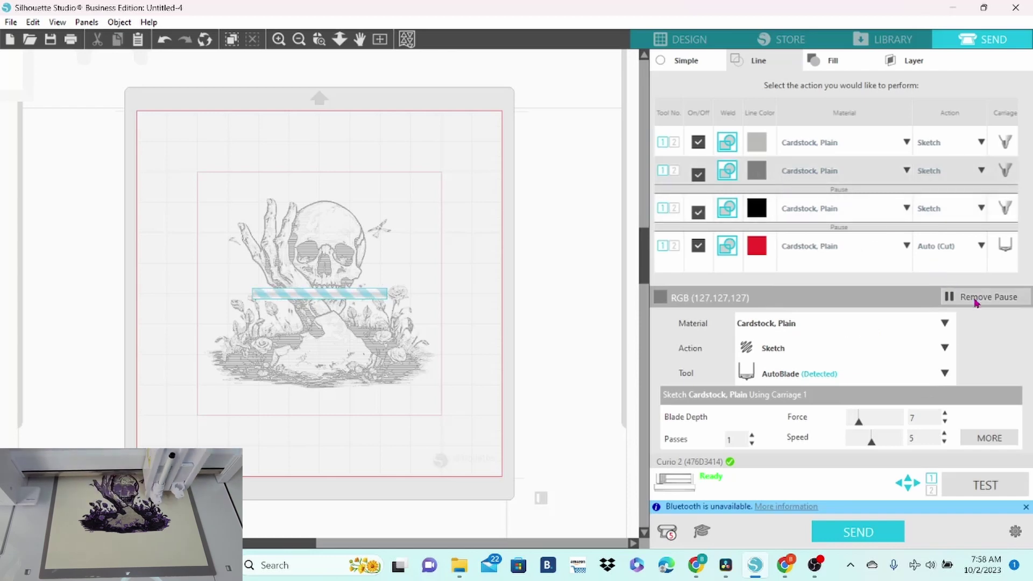
{"action": "left_click", "coordinate": [756, 215]}
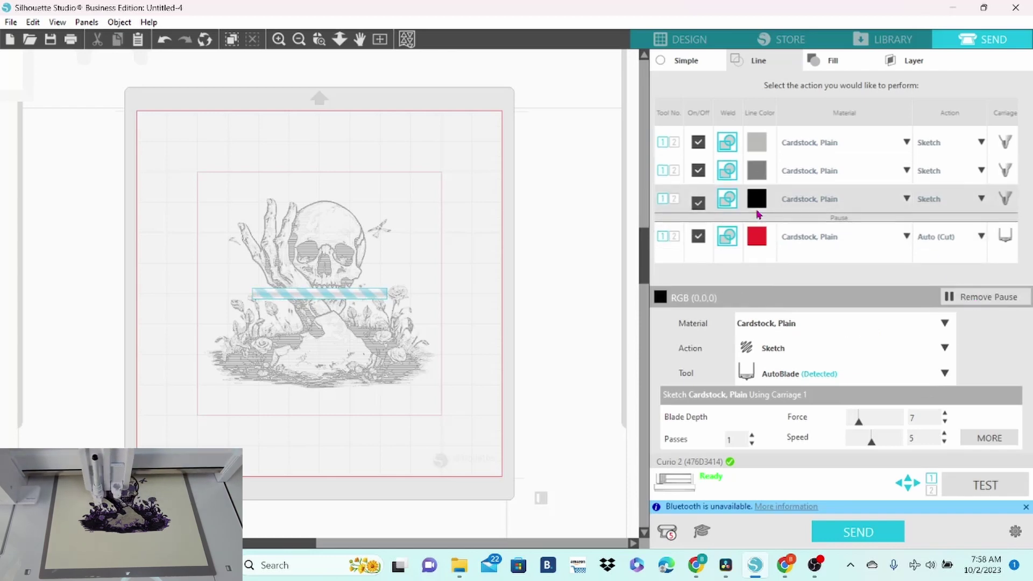
{"action": "left_click", "coordinate": [980, 300]}
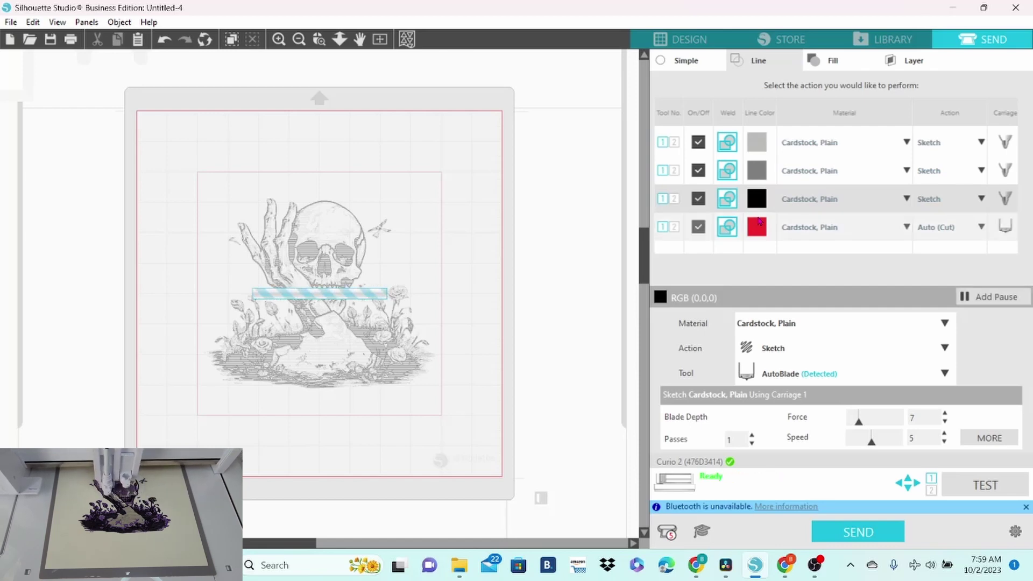
Turn off the dark grey, black, red cut and light grey layers
{"action": "left_click", "coordinate": [698, 171]}
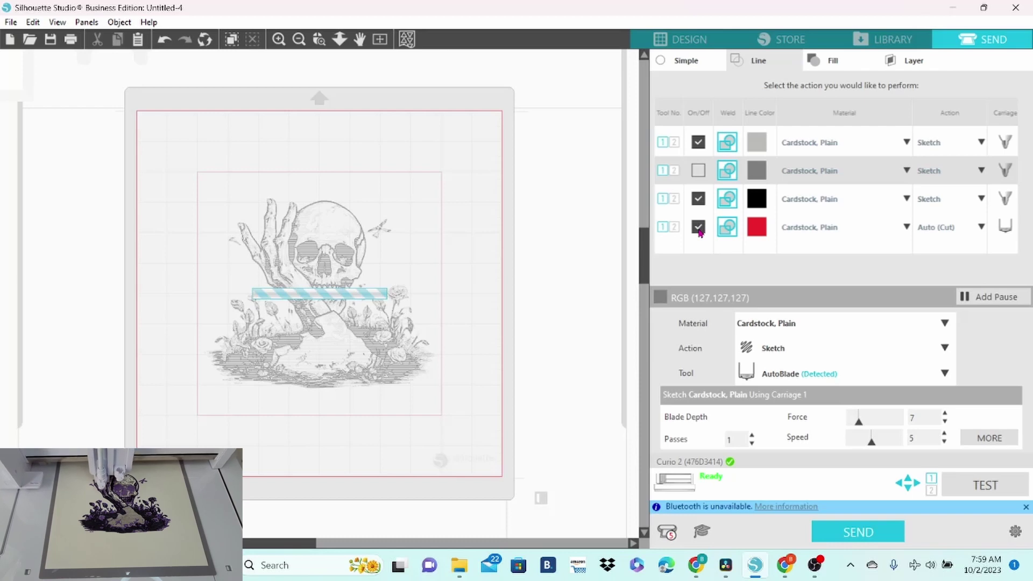
{"action": "left_click", "coordinate": [699, 200]}
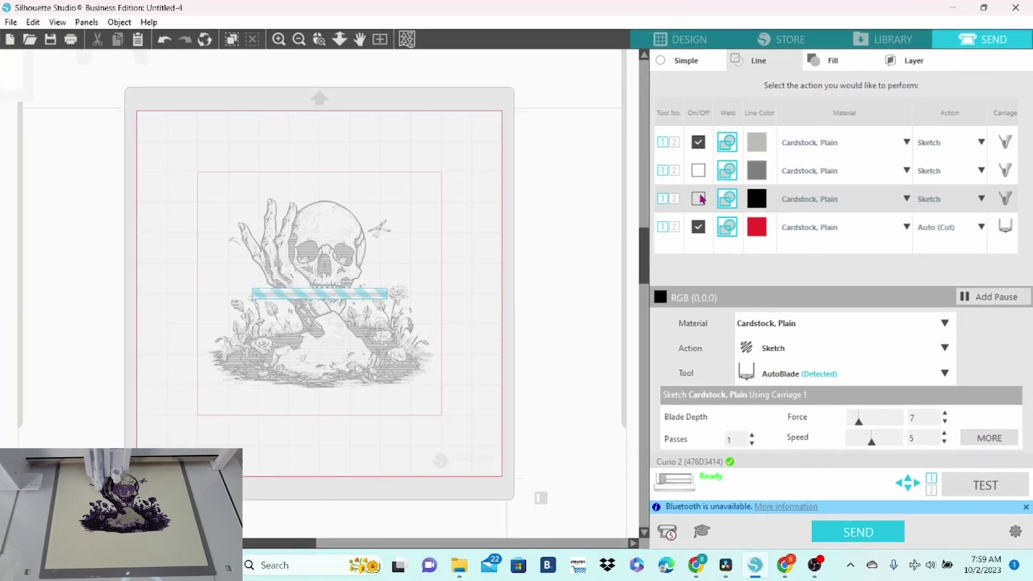
{"action": "left_click", "coordinate": [698, 228]}
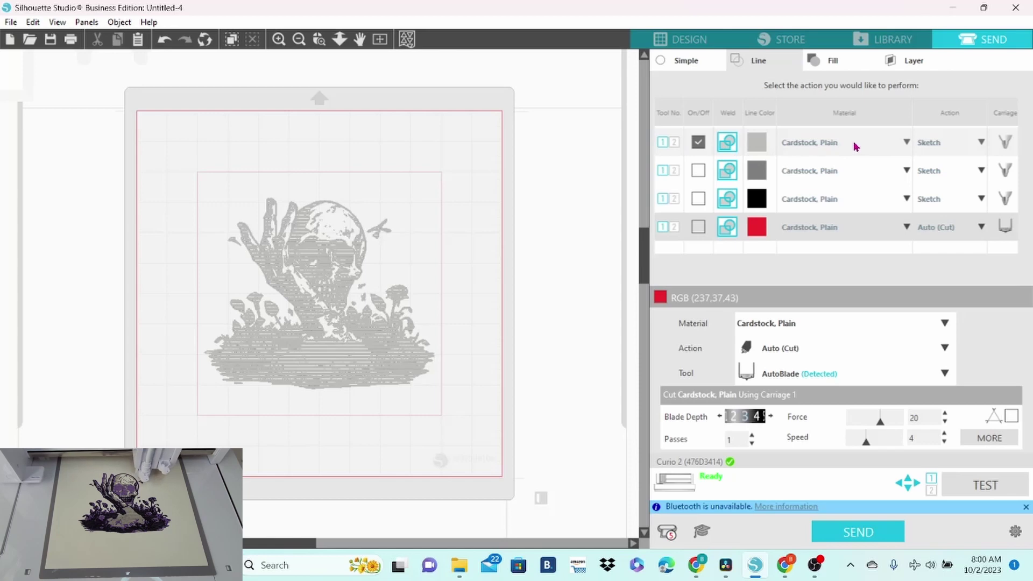
{"action": "left_click", "coordinate": [699, 142]}
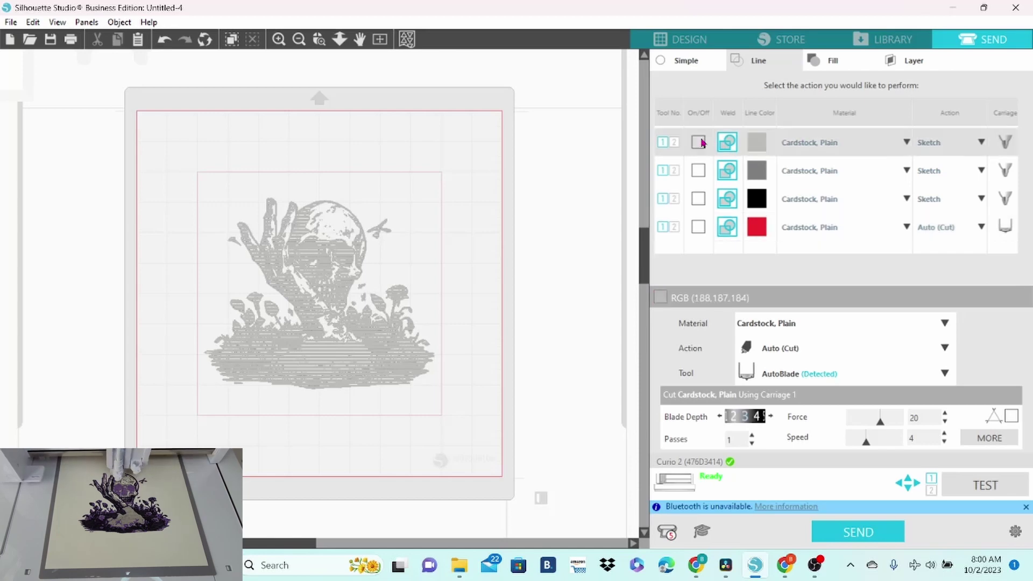
Show the dark grey and black layers alone in turn, finishing with only the red cut enabled
{"action": "left_click", "coordinate": [698, 171]}
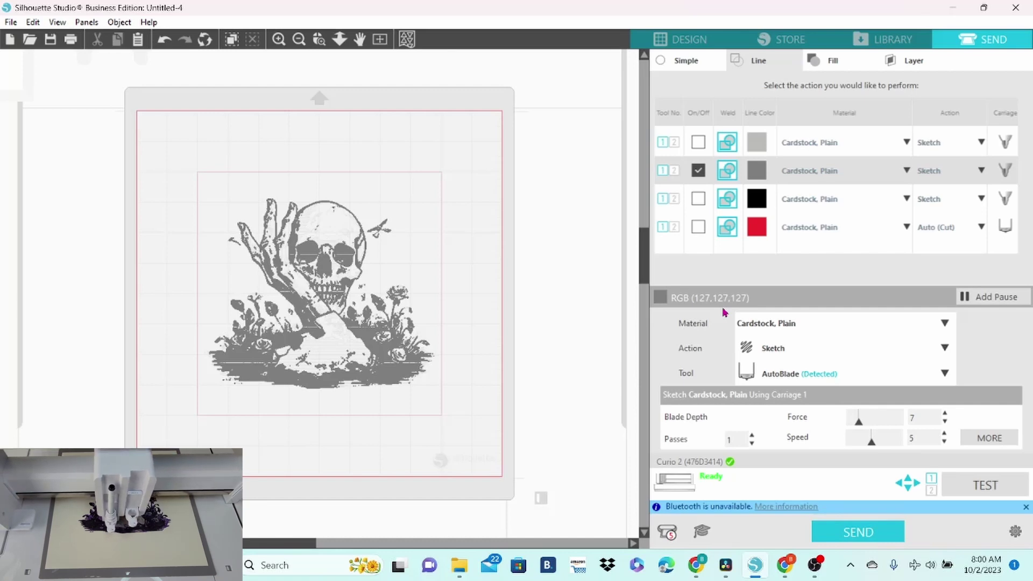
{"action": "left_click", "coordinate": [701, 174]}
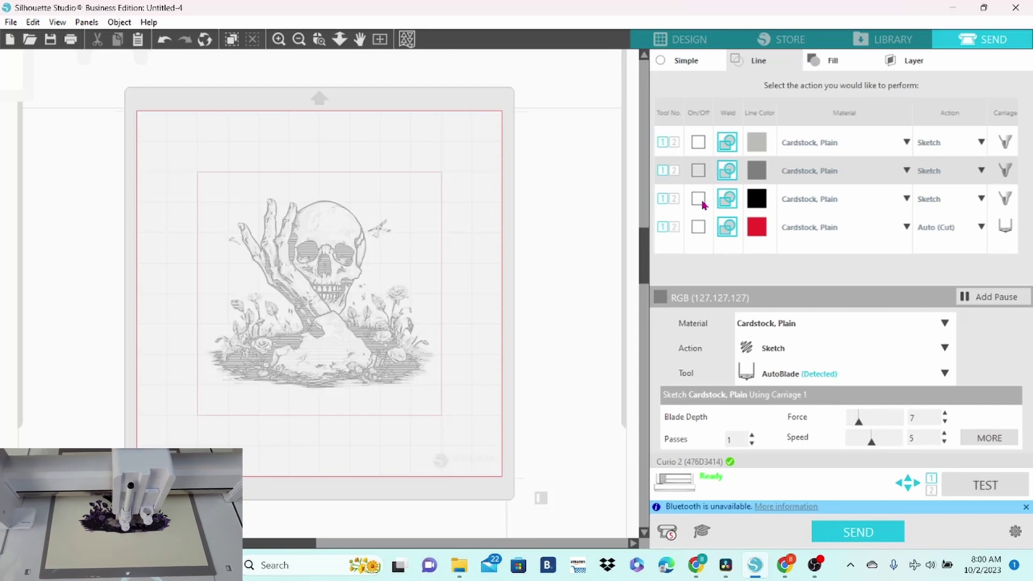
{"action": "left_click", "coordinate": [700, 201]}
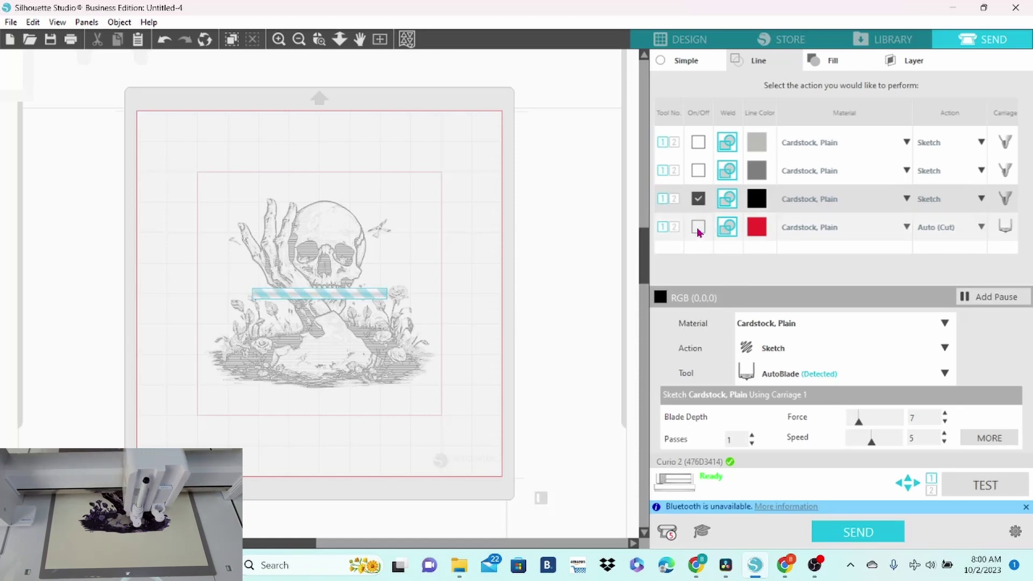
{"action": "left_click", "coordinate": [698, 200]}
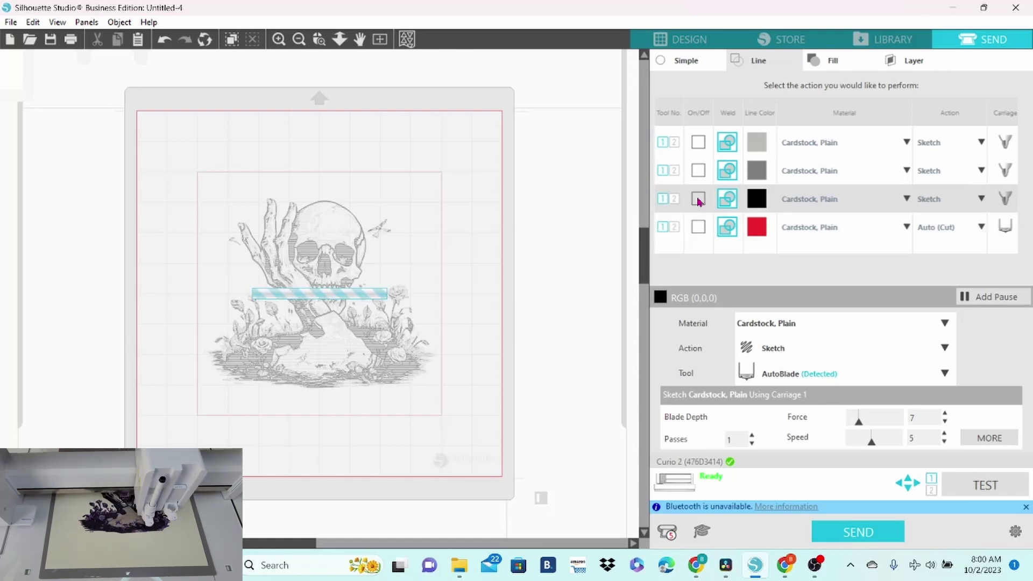
{"action": "left_click", "coordinate": [698, 231]}
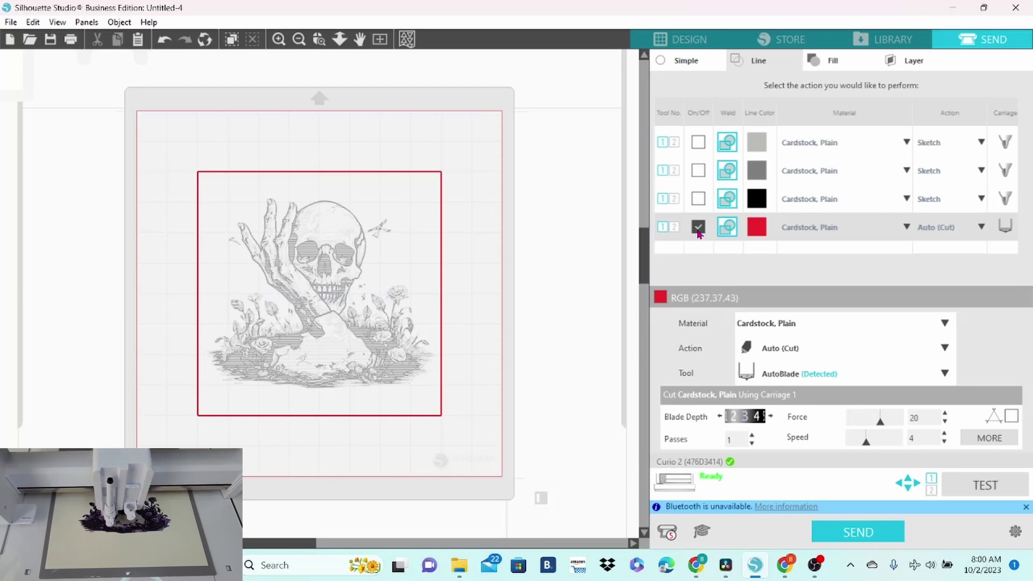